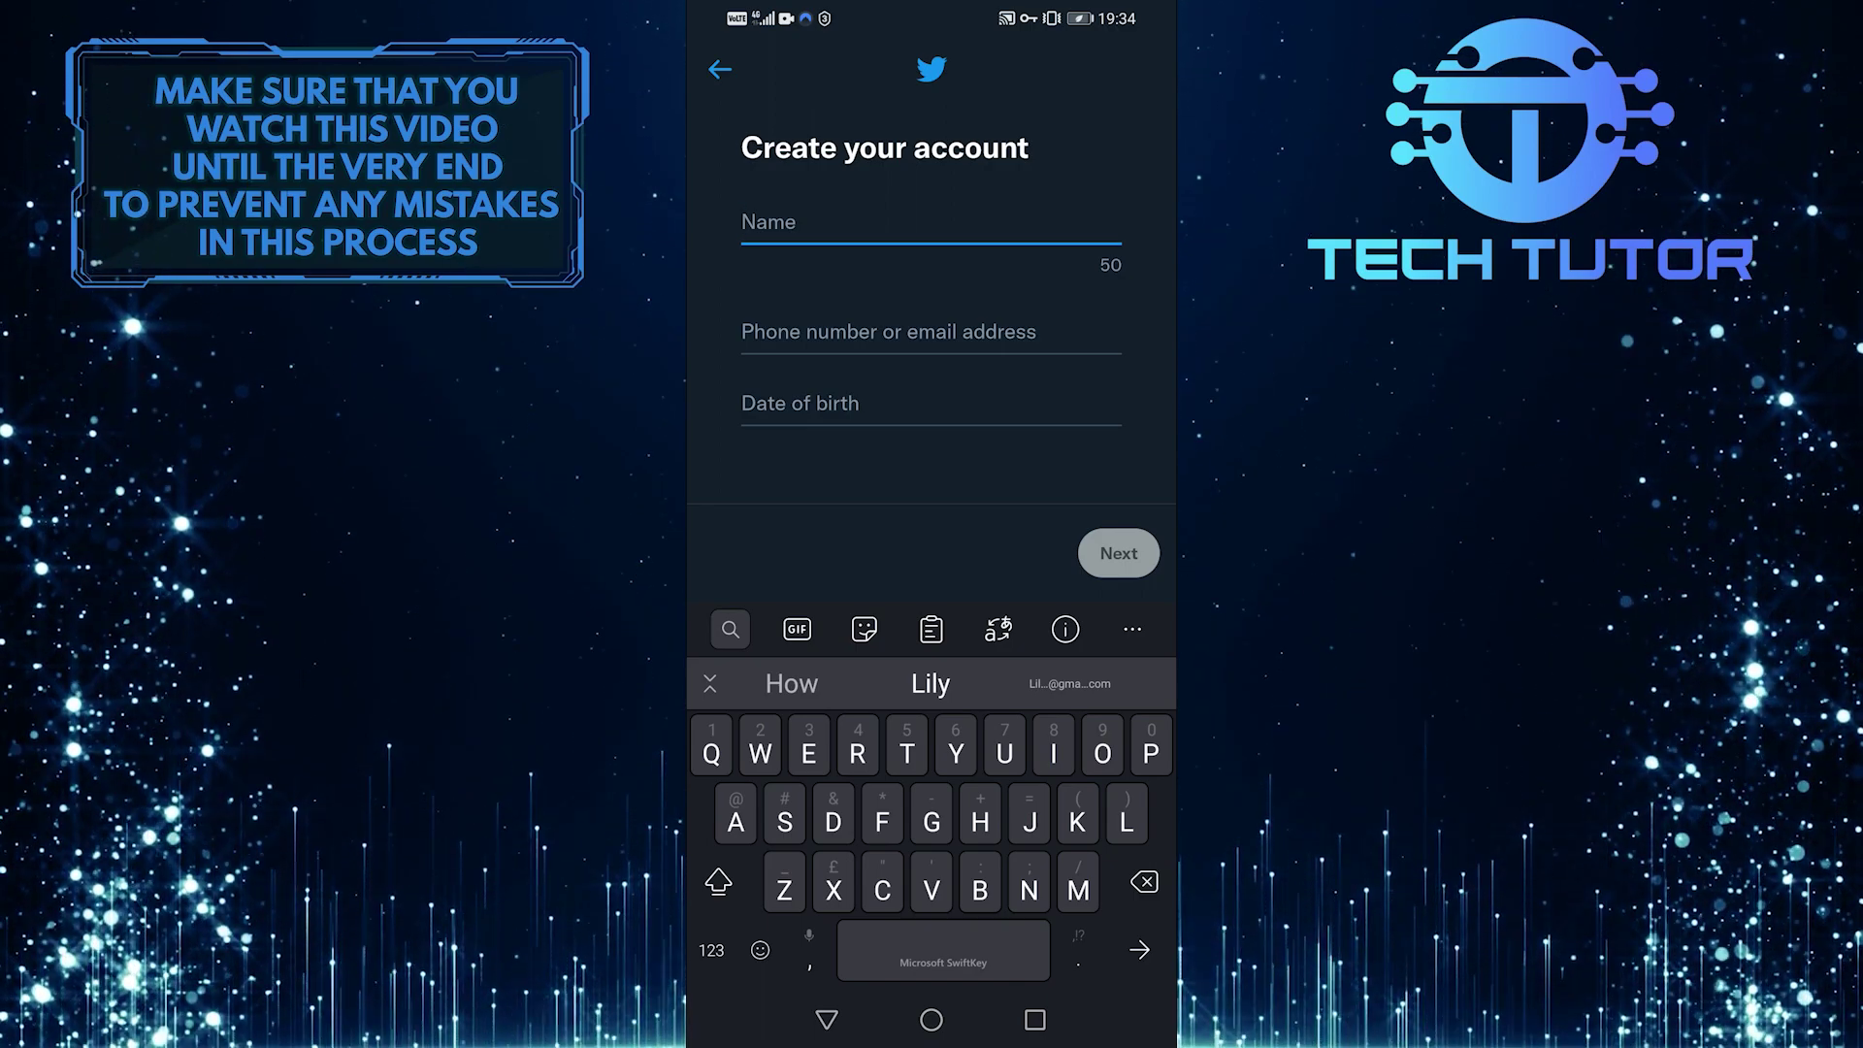
# - Leave the Twitter sign-up screen and load help.twitter.com in Chrome
pyautogui.click(933, 1020)
pyautogui.click(986, 936)
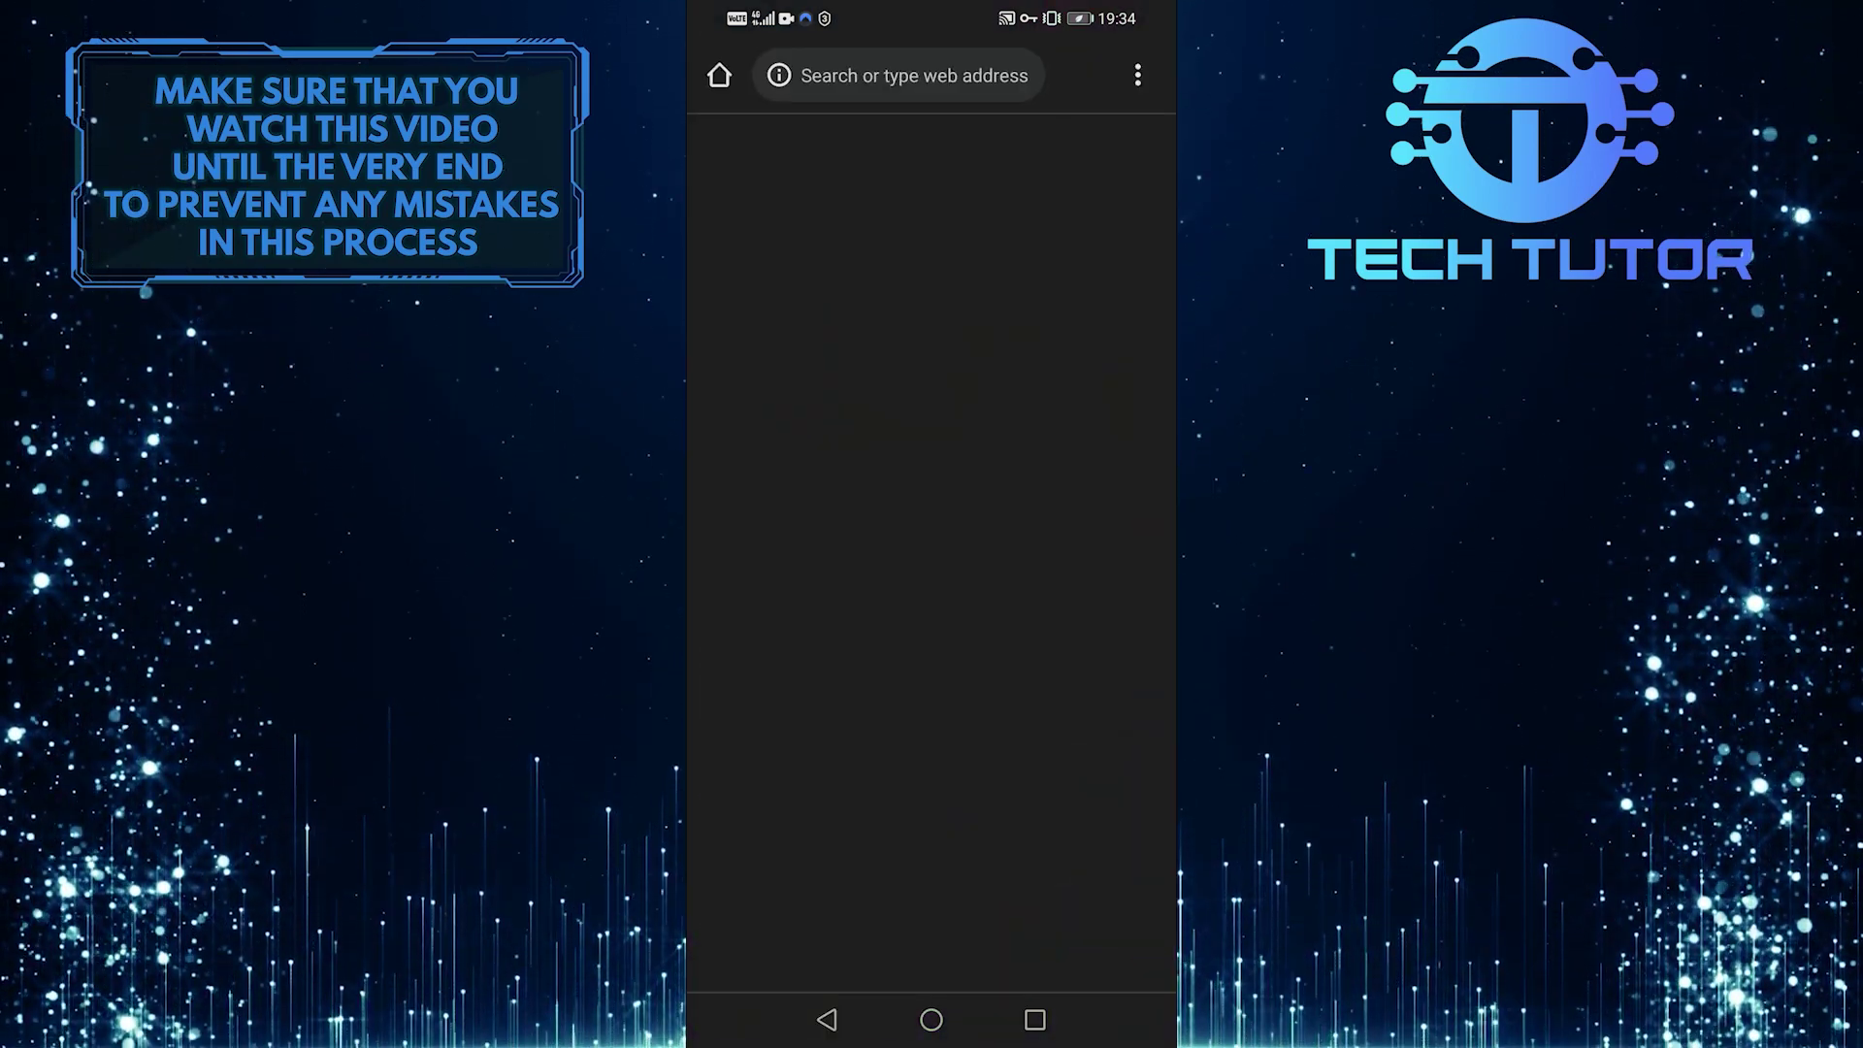
pyautogui.click(873, 75)
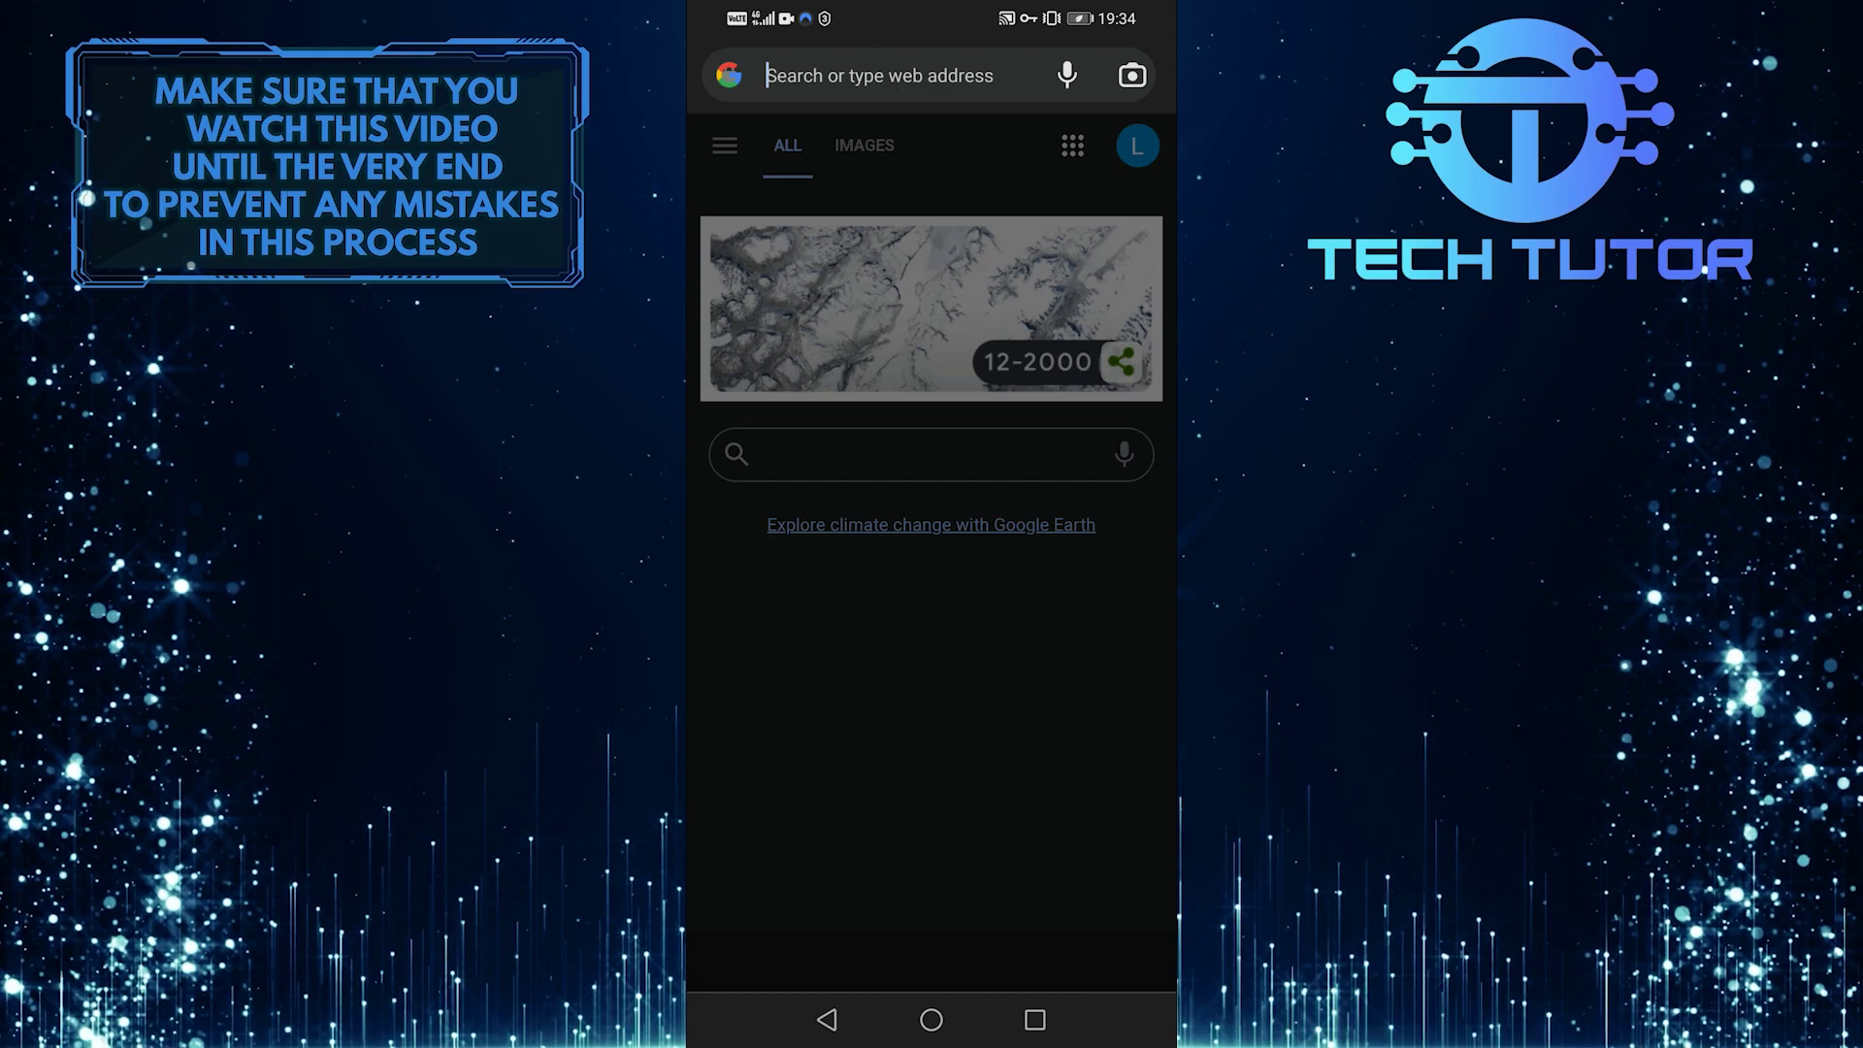
pyautogui.write('help')
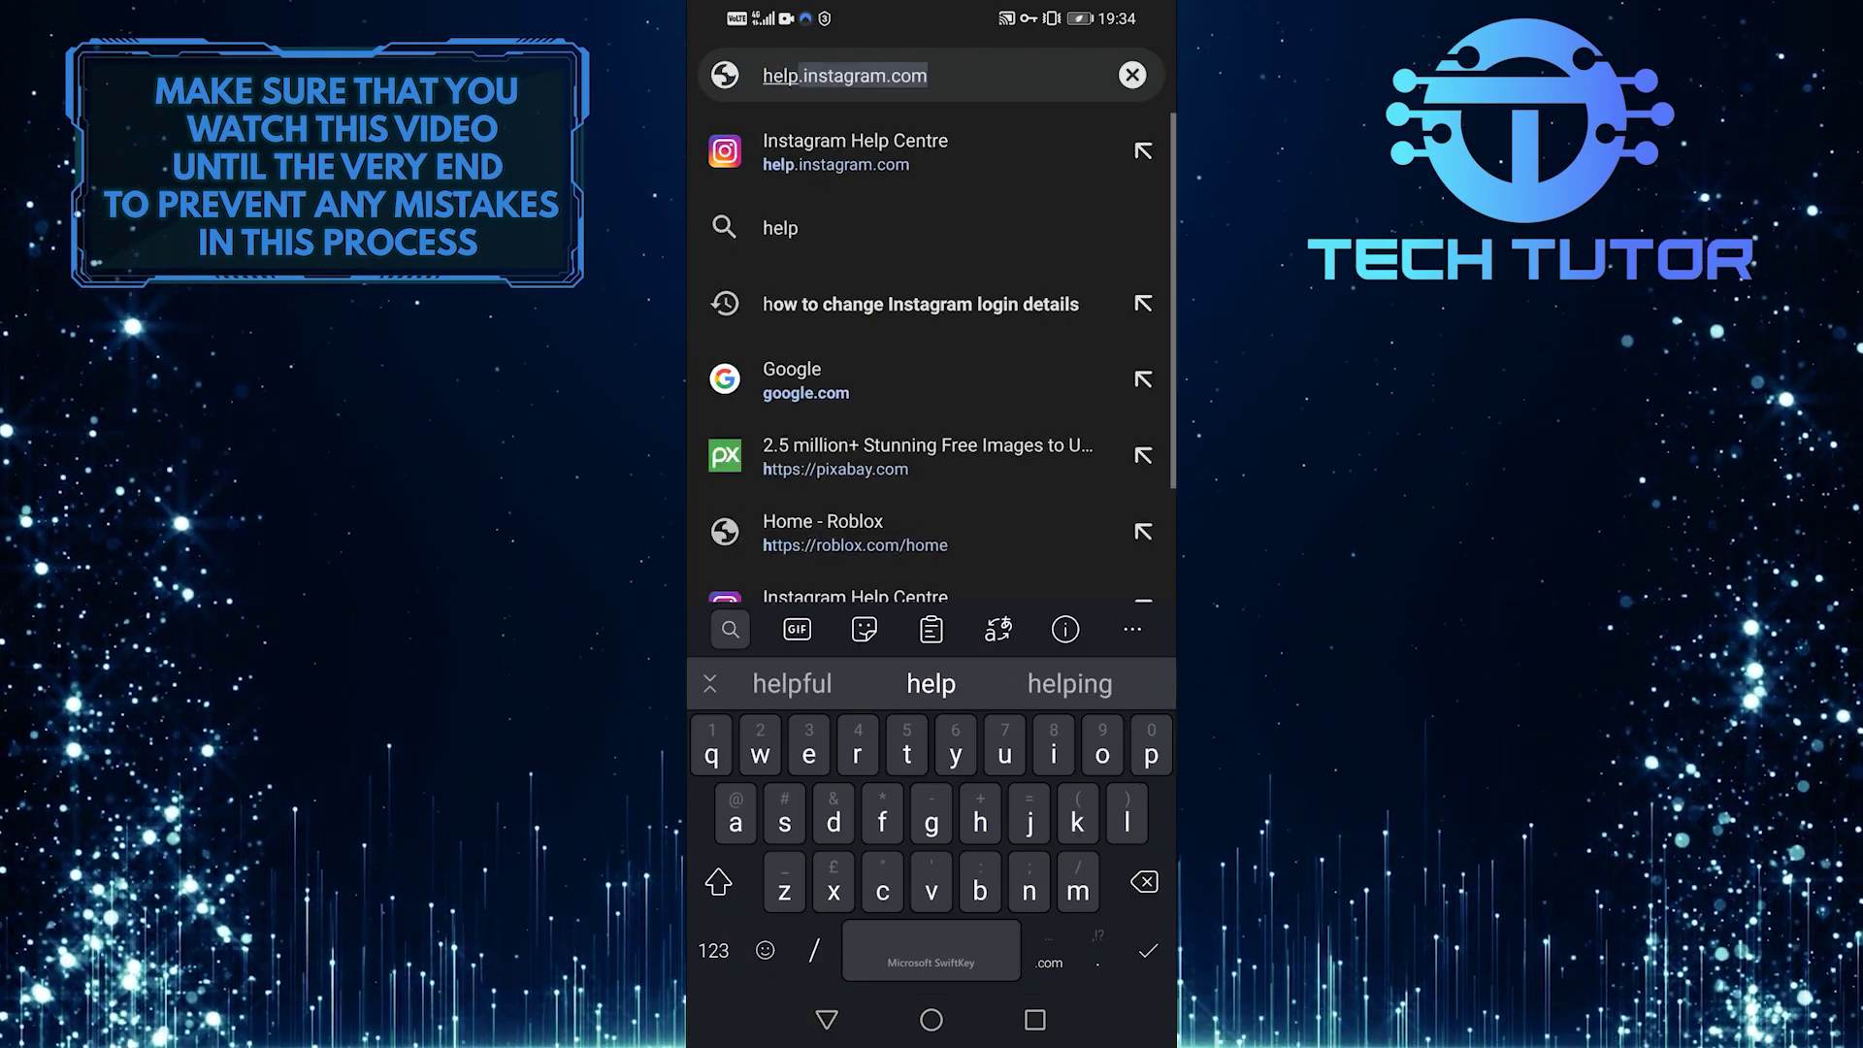
pyautogui.write('.twitter')
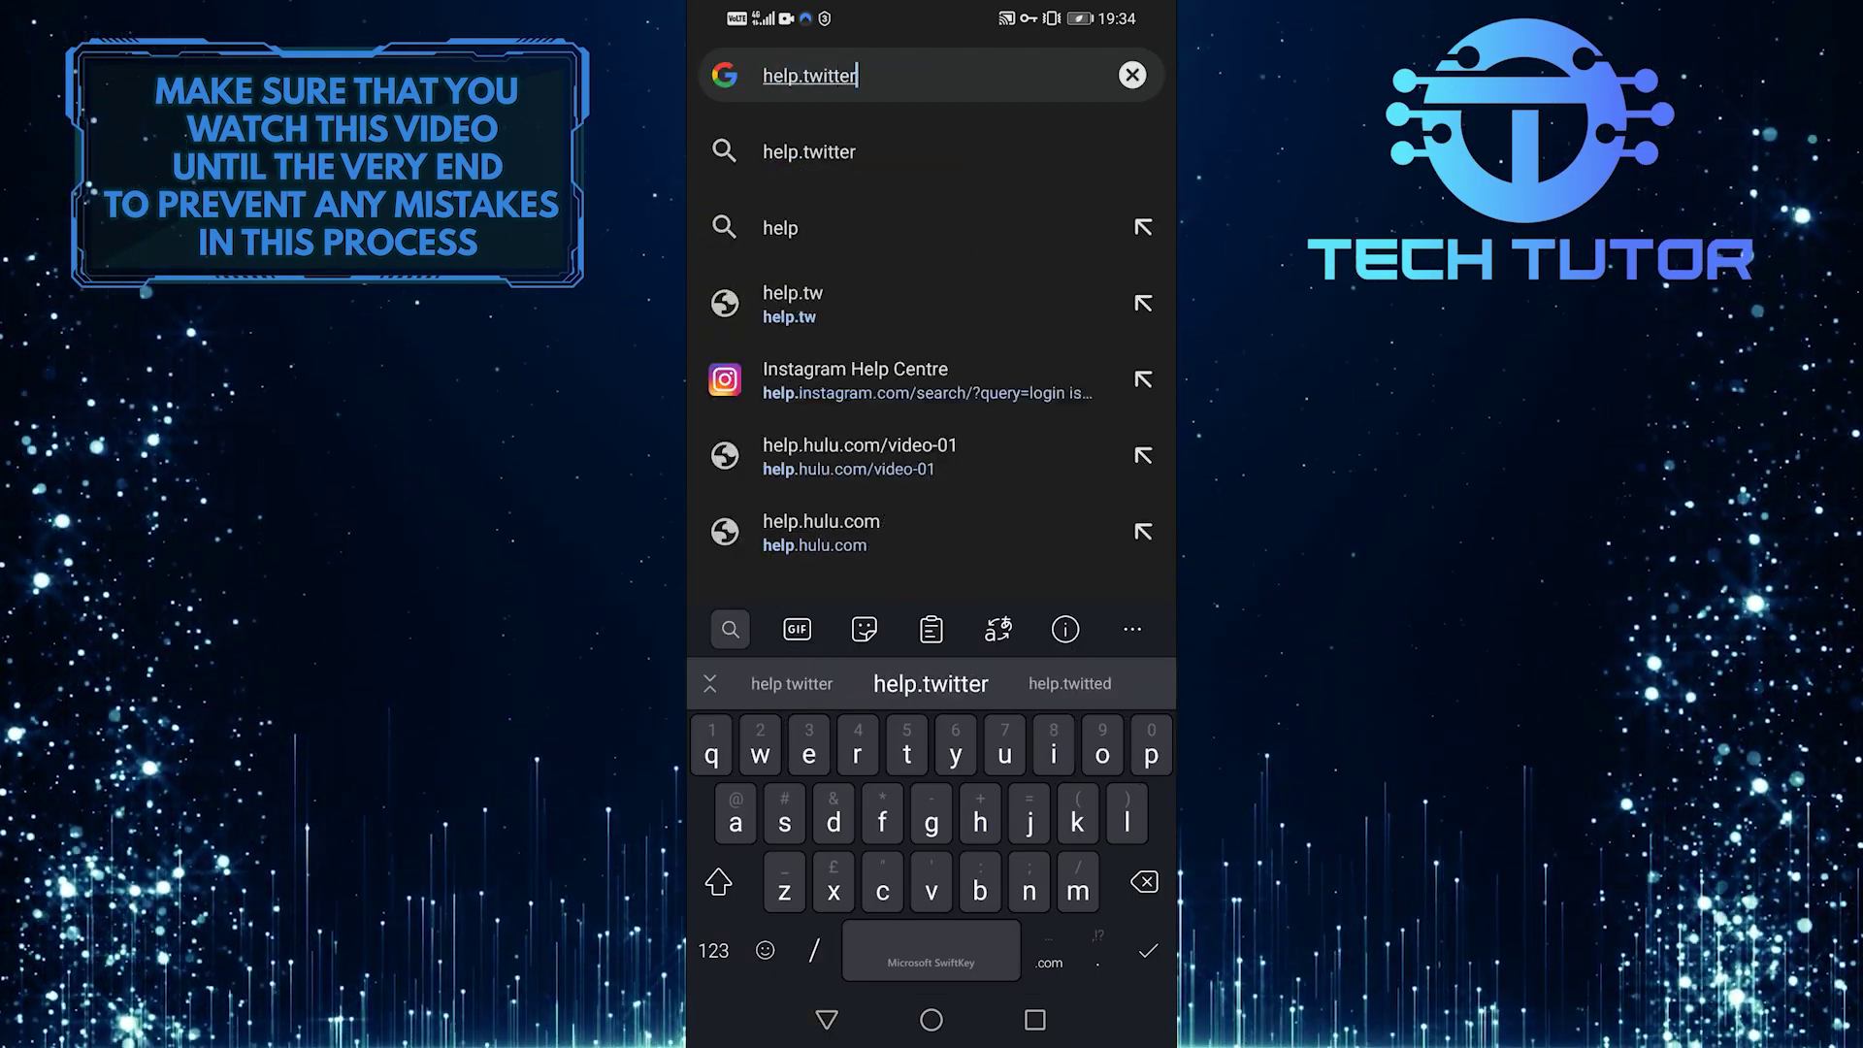
pyautogui.write('.com')
pyautogui.press('Return')
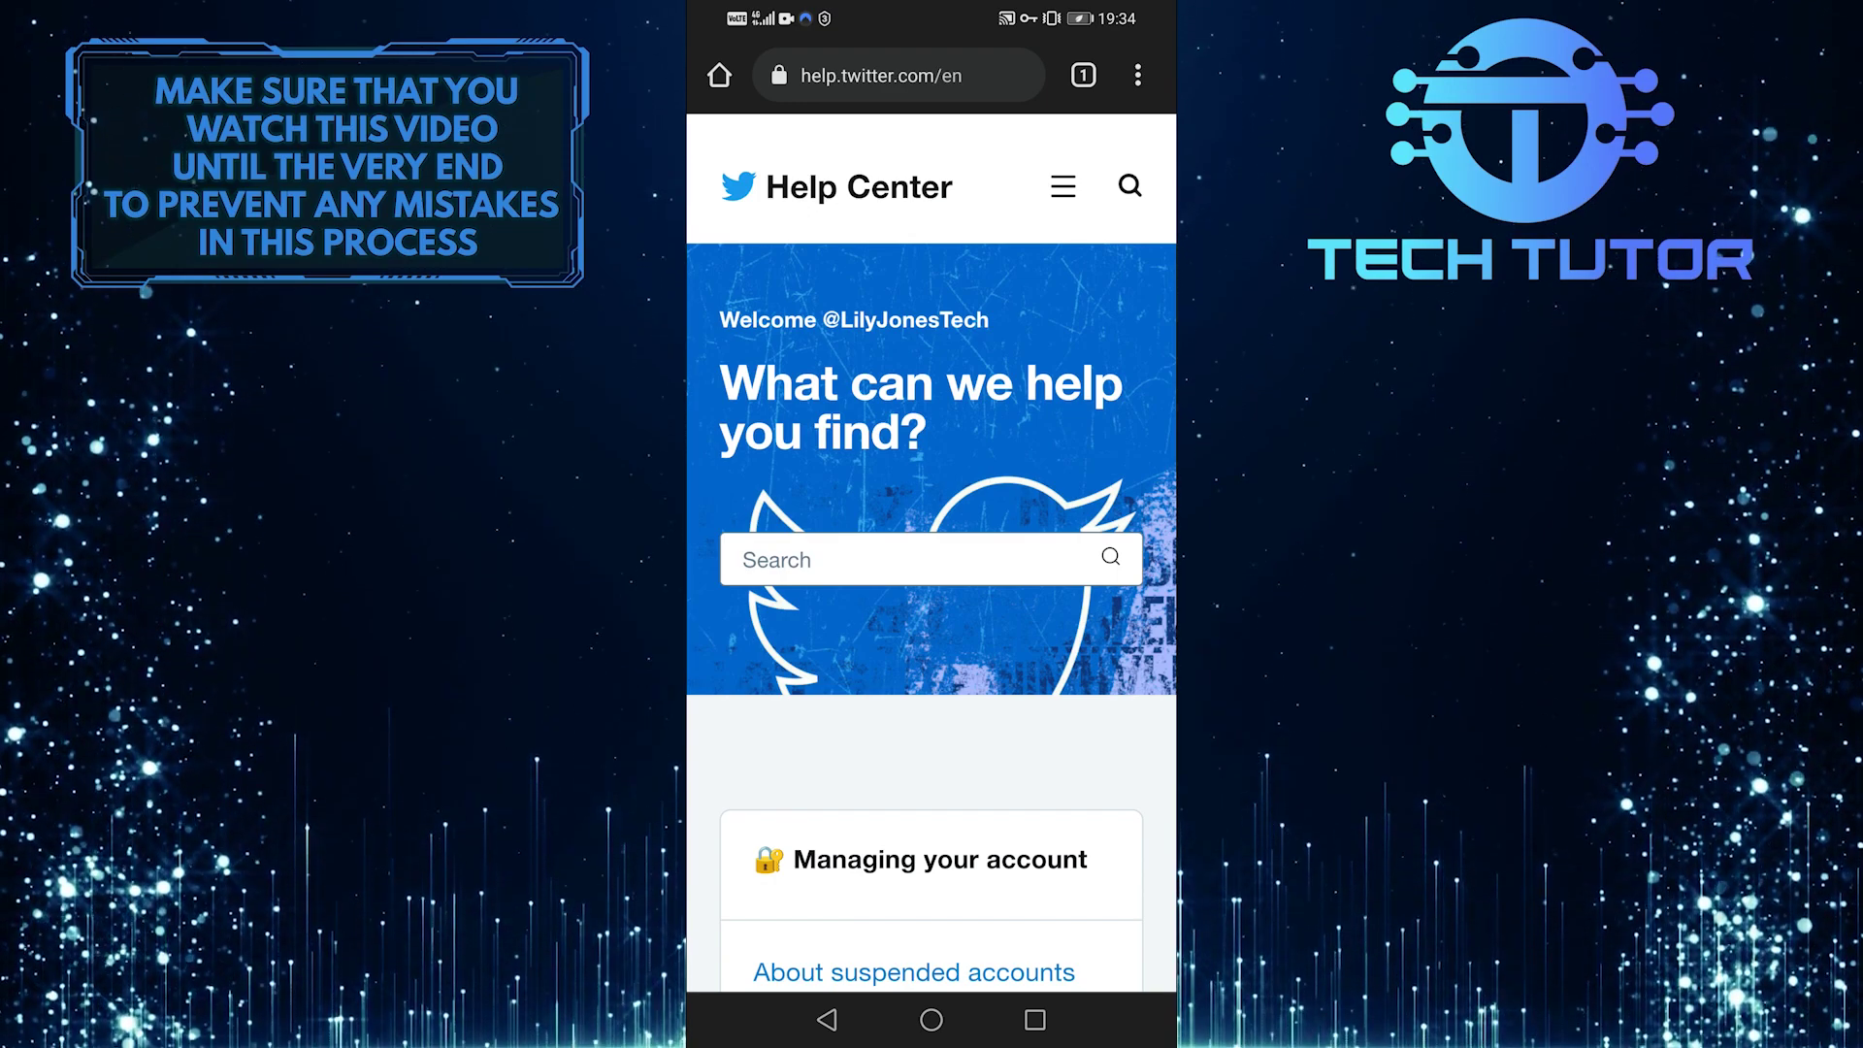
pyautogui.scroll(-5, 931, 582)
pyautogui.scroll(-5, 932, 582)
pyautogui.scroll(-5, 932, 583)
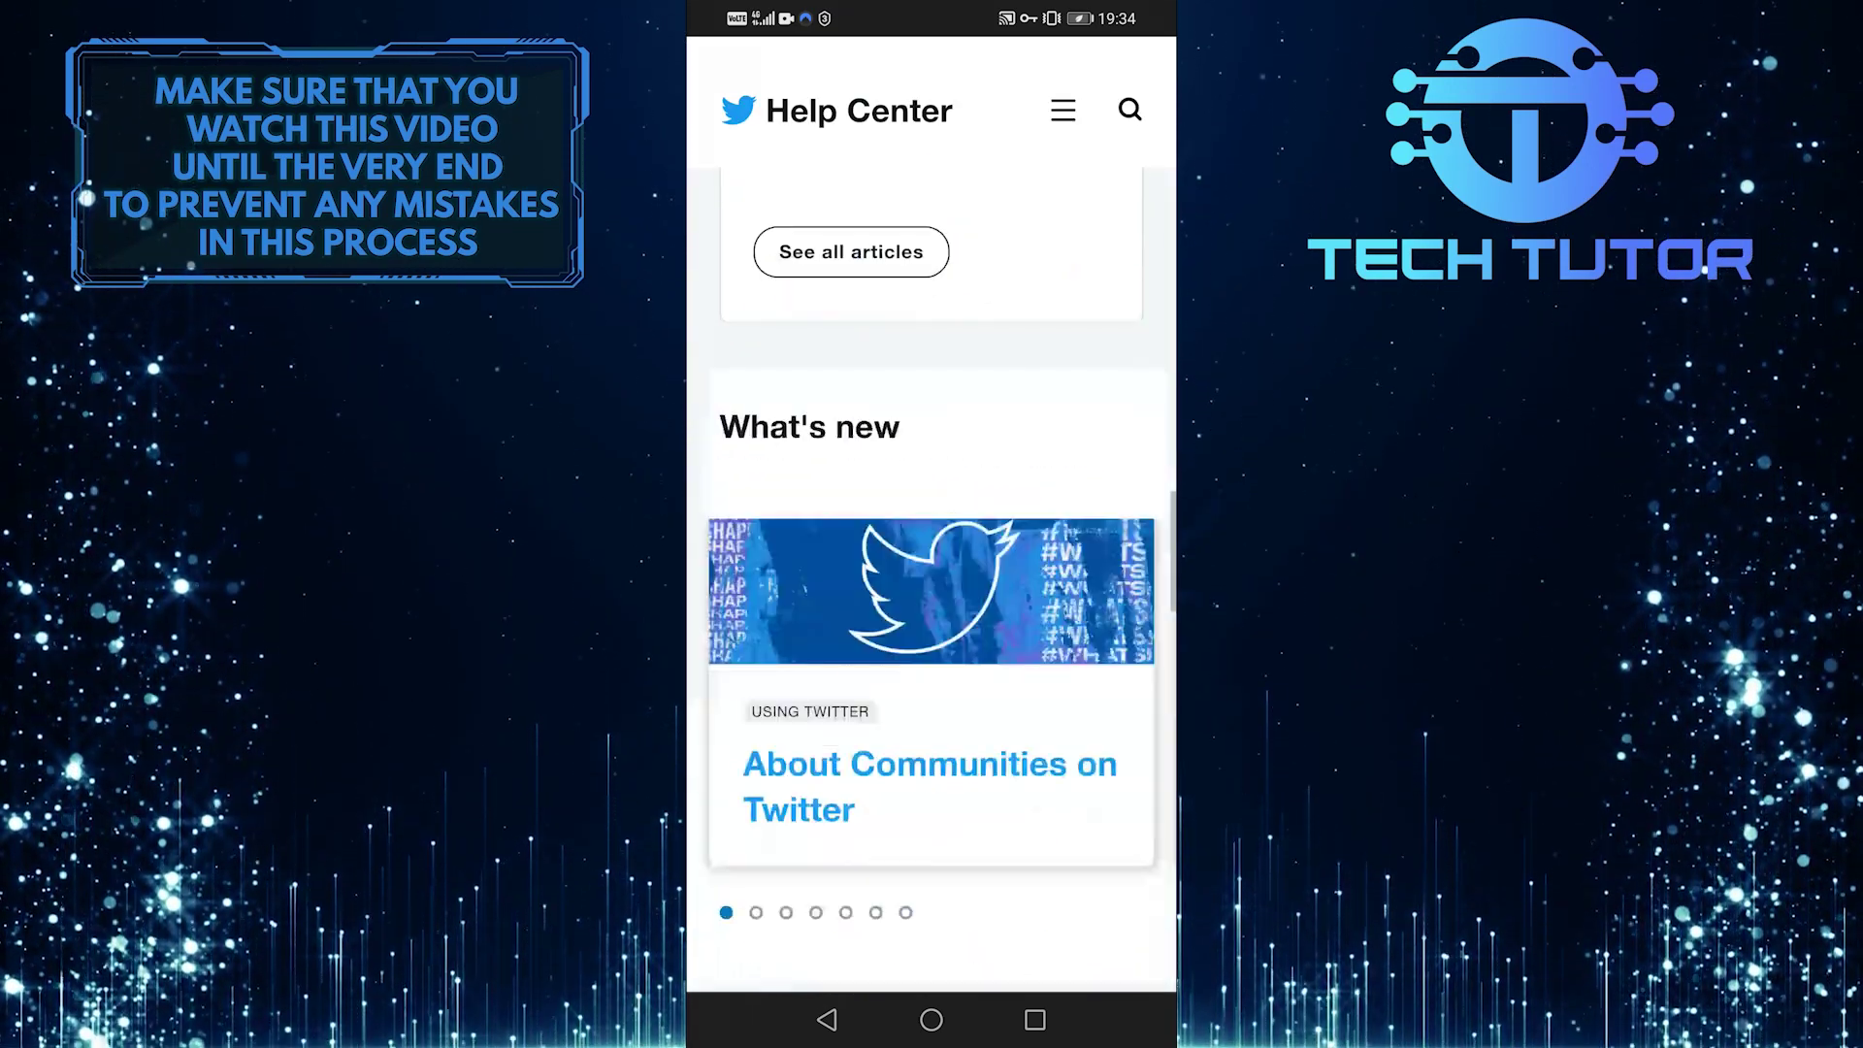
pyautogui.scroll(-5, 933, 582)
pyautogui.scroll(-5, 932, 582)
pyautogui.scroll(-5, 932, 582)
pyautogui.scroll(-5, 931, 583)
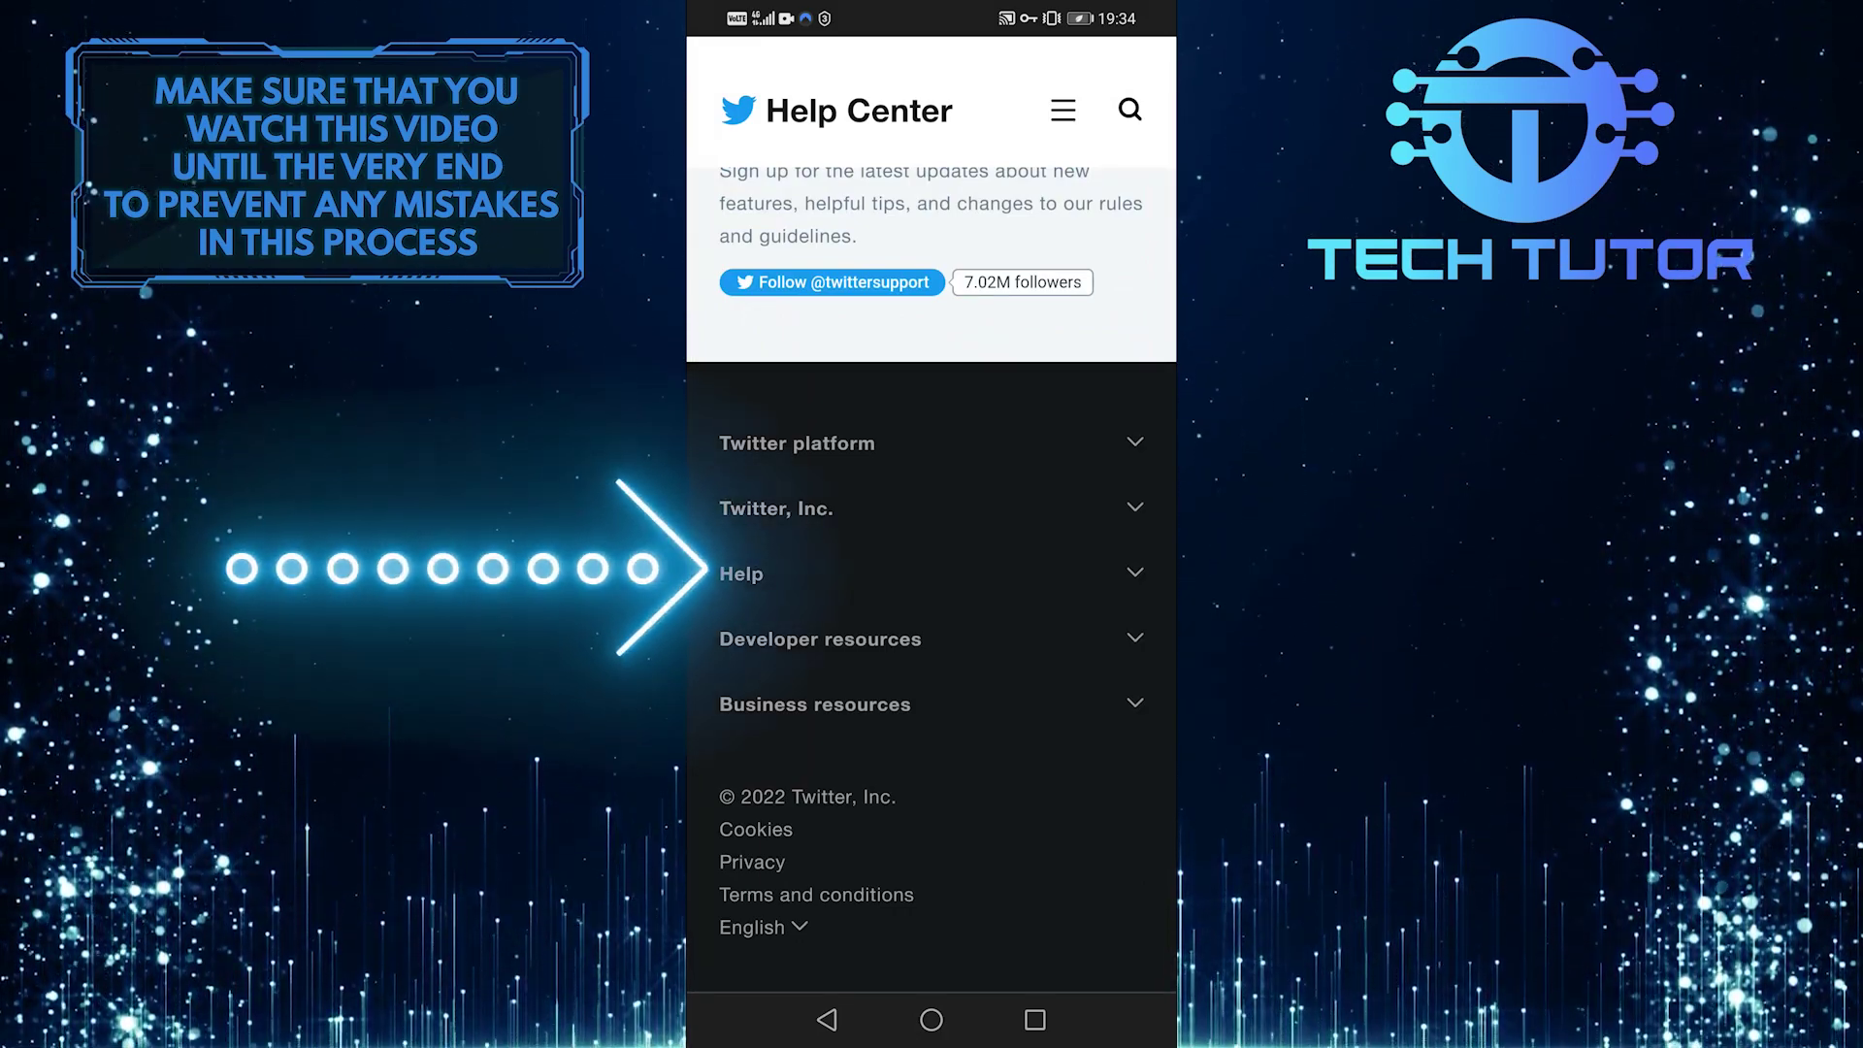
# - Expand the footer Help links and go to the Contact us page
pyautogui.click(741, 575)
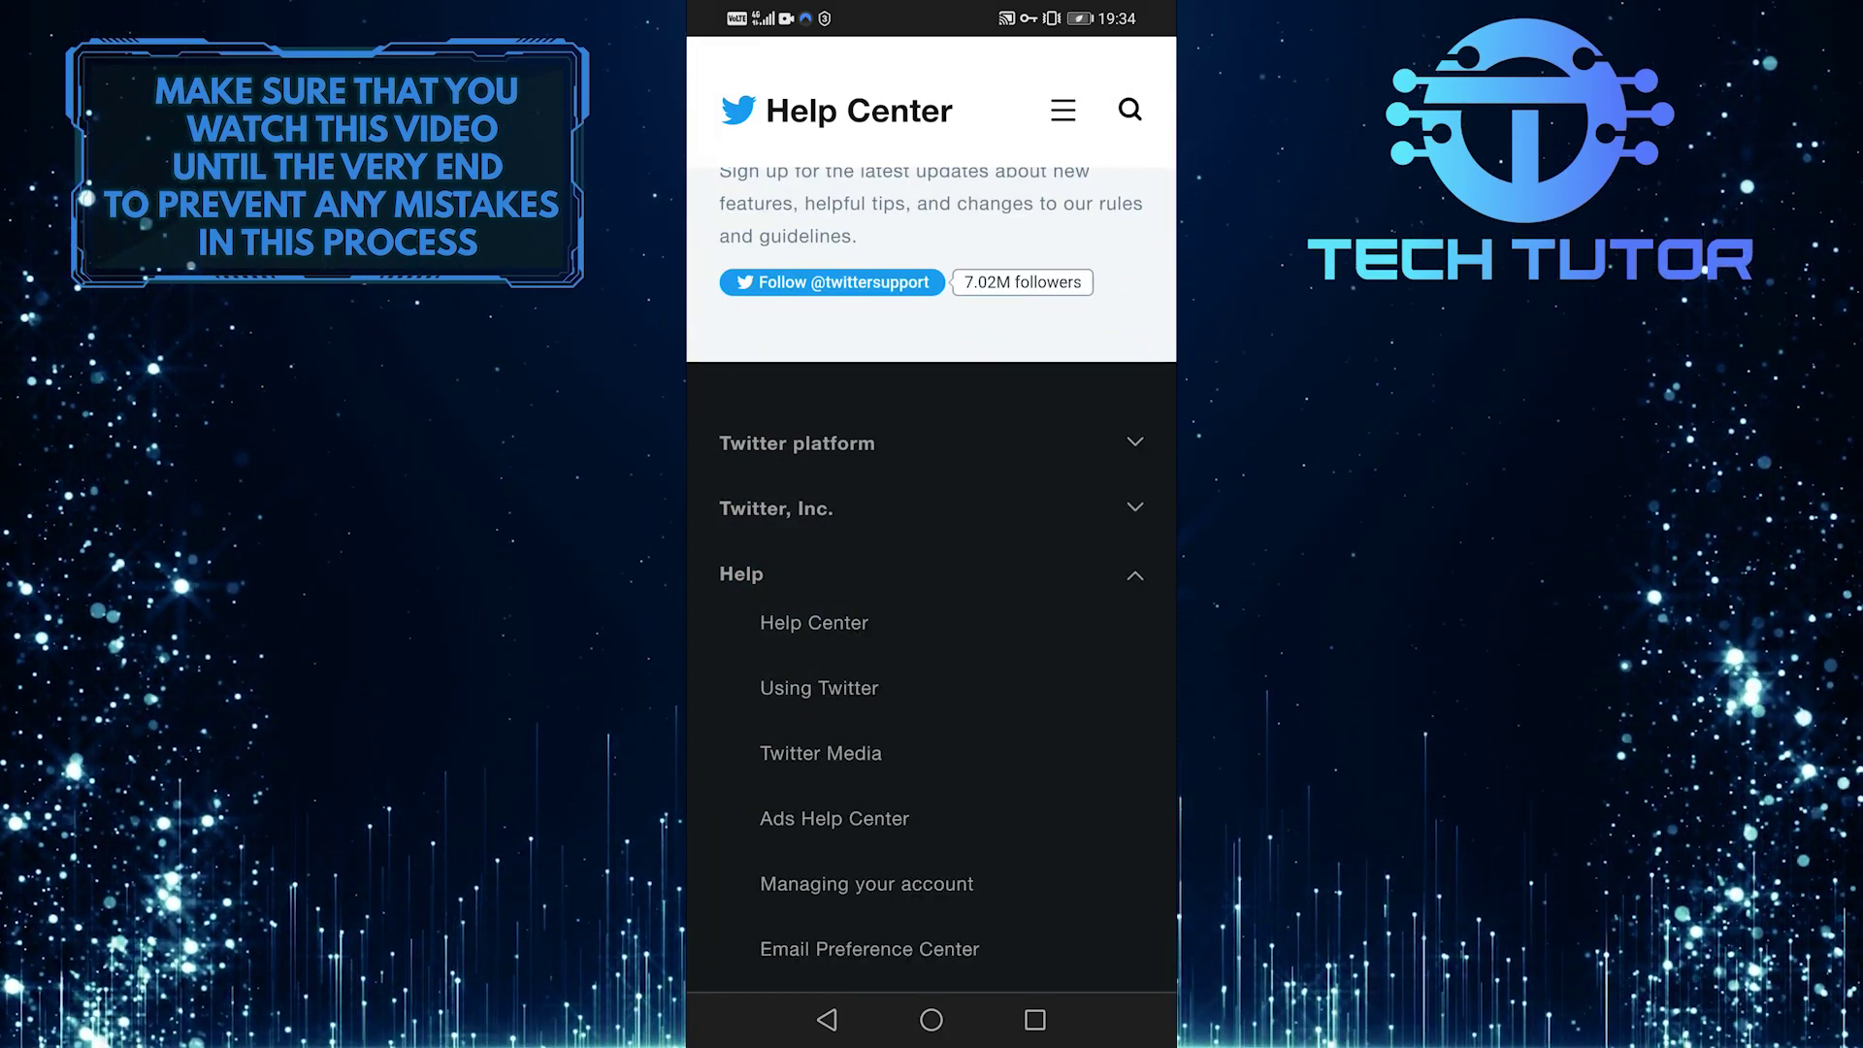
pyautogui.scroll(-3, 932, 582)
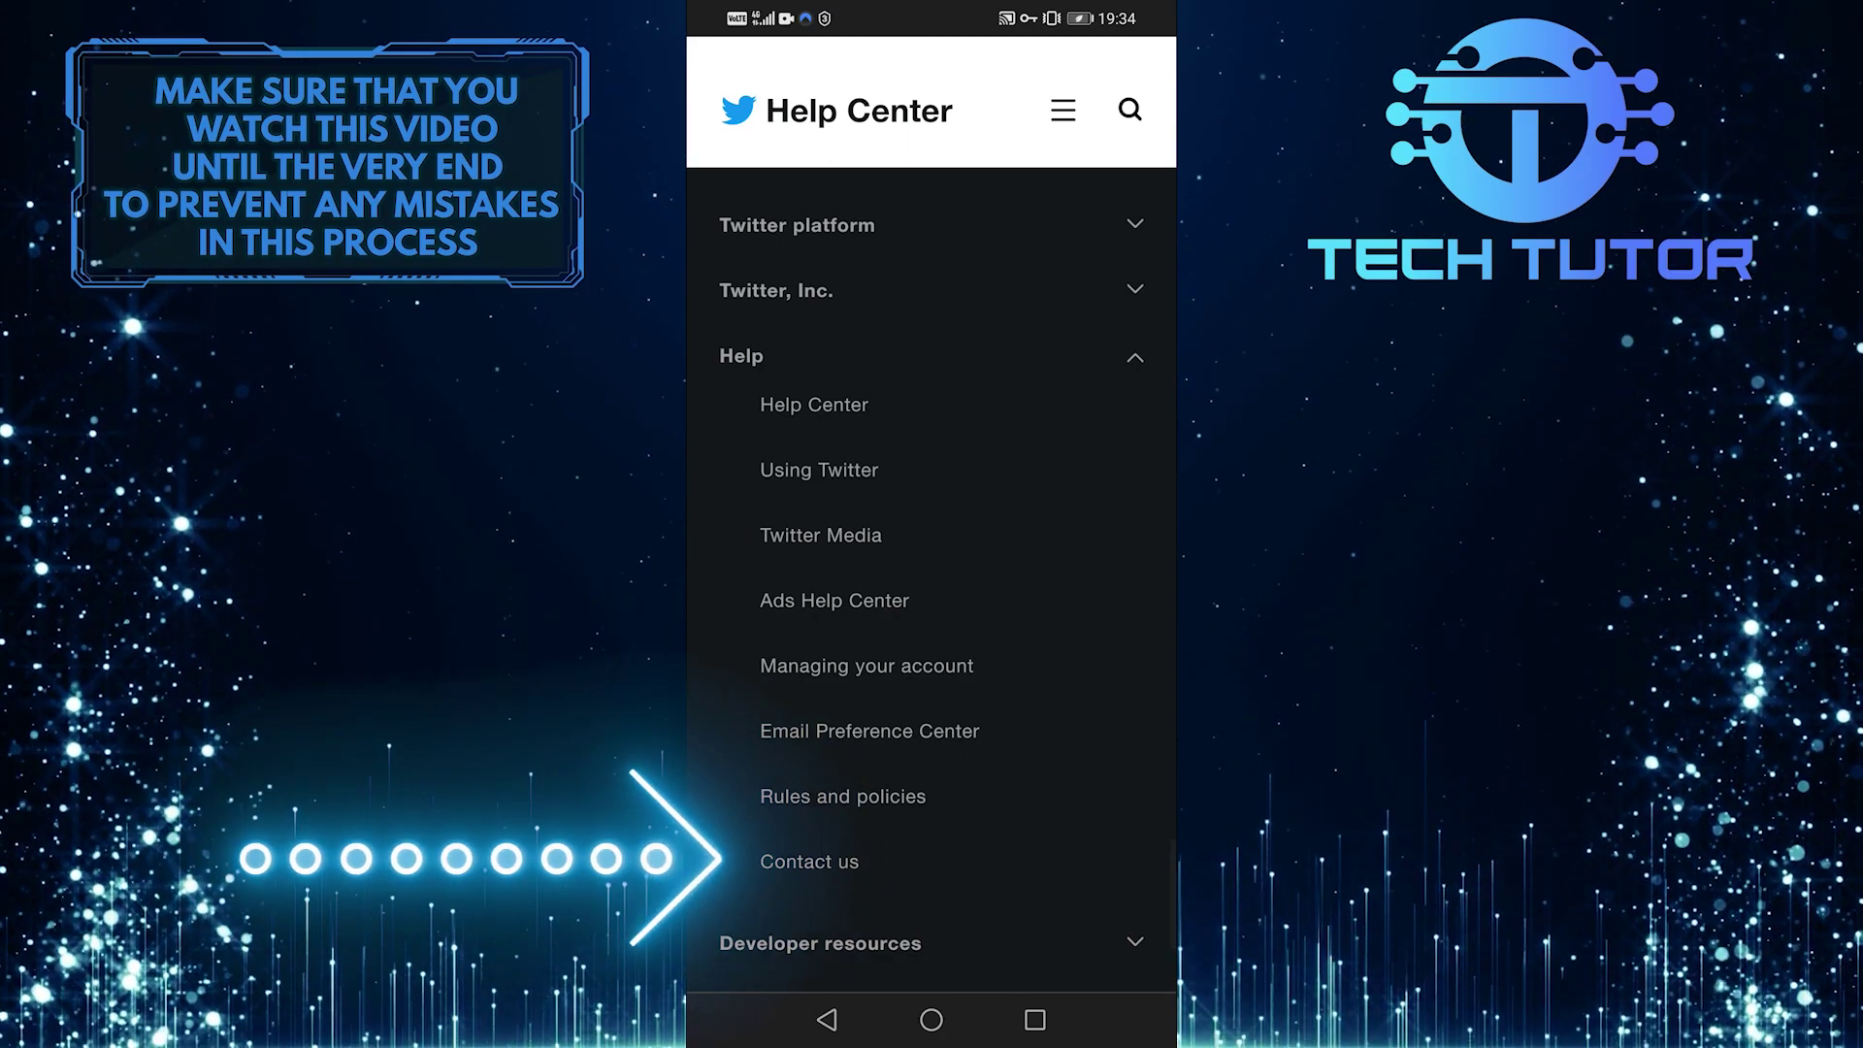
pyautogui.click(810, 861)
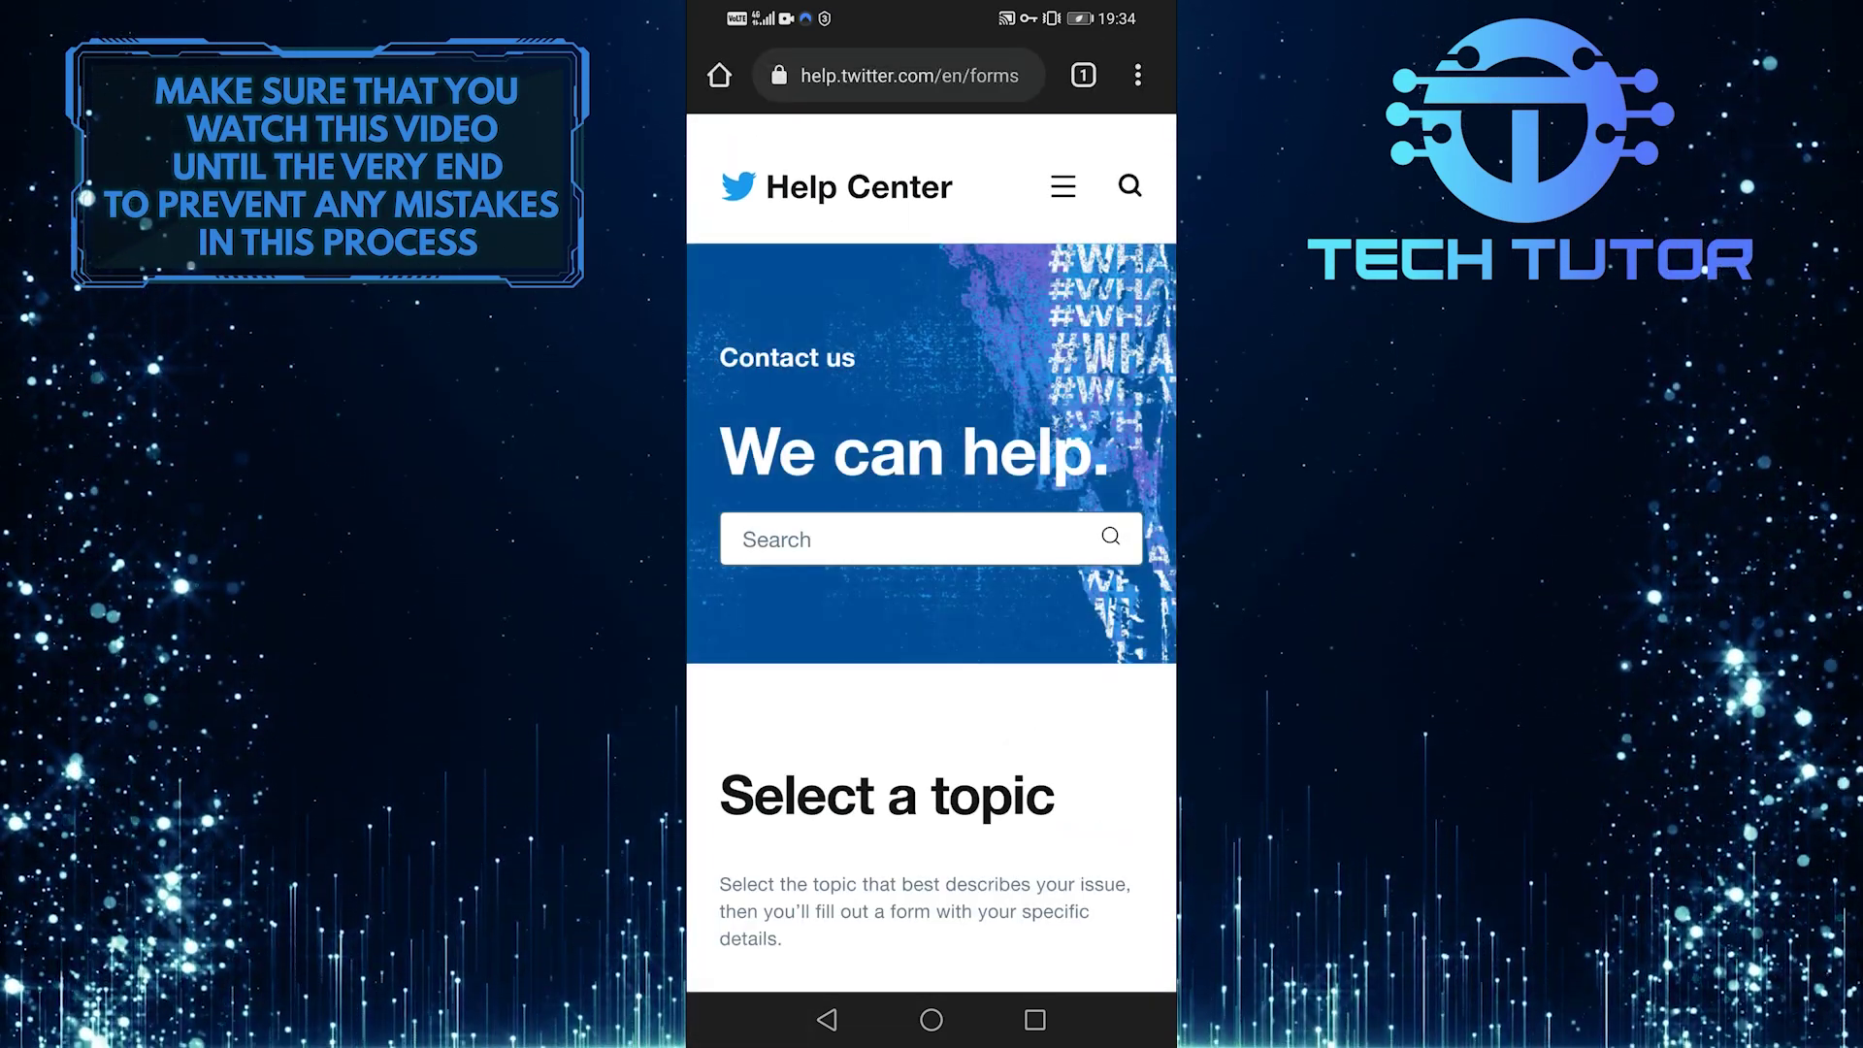
pyautogui.scroll(-4, 932, 582)
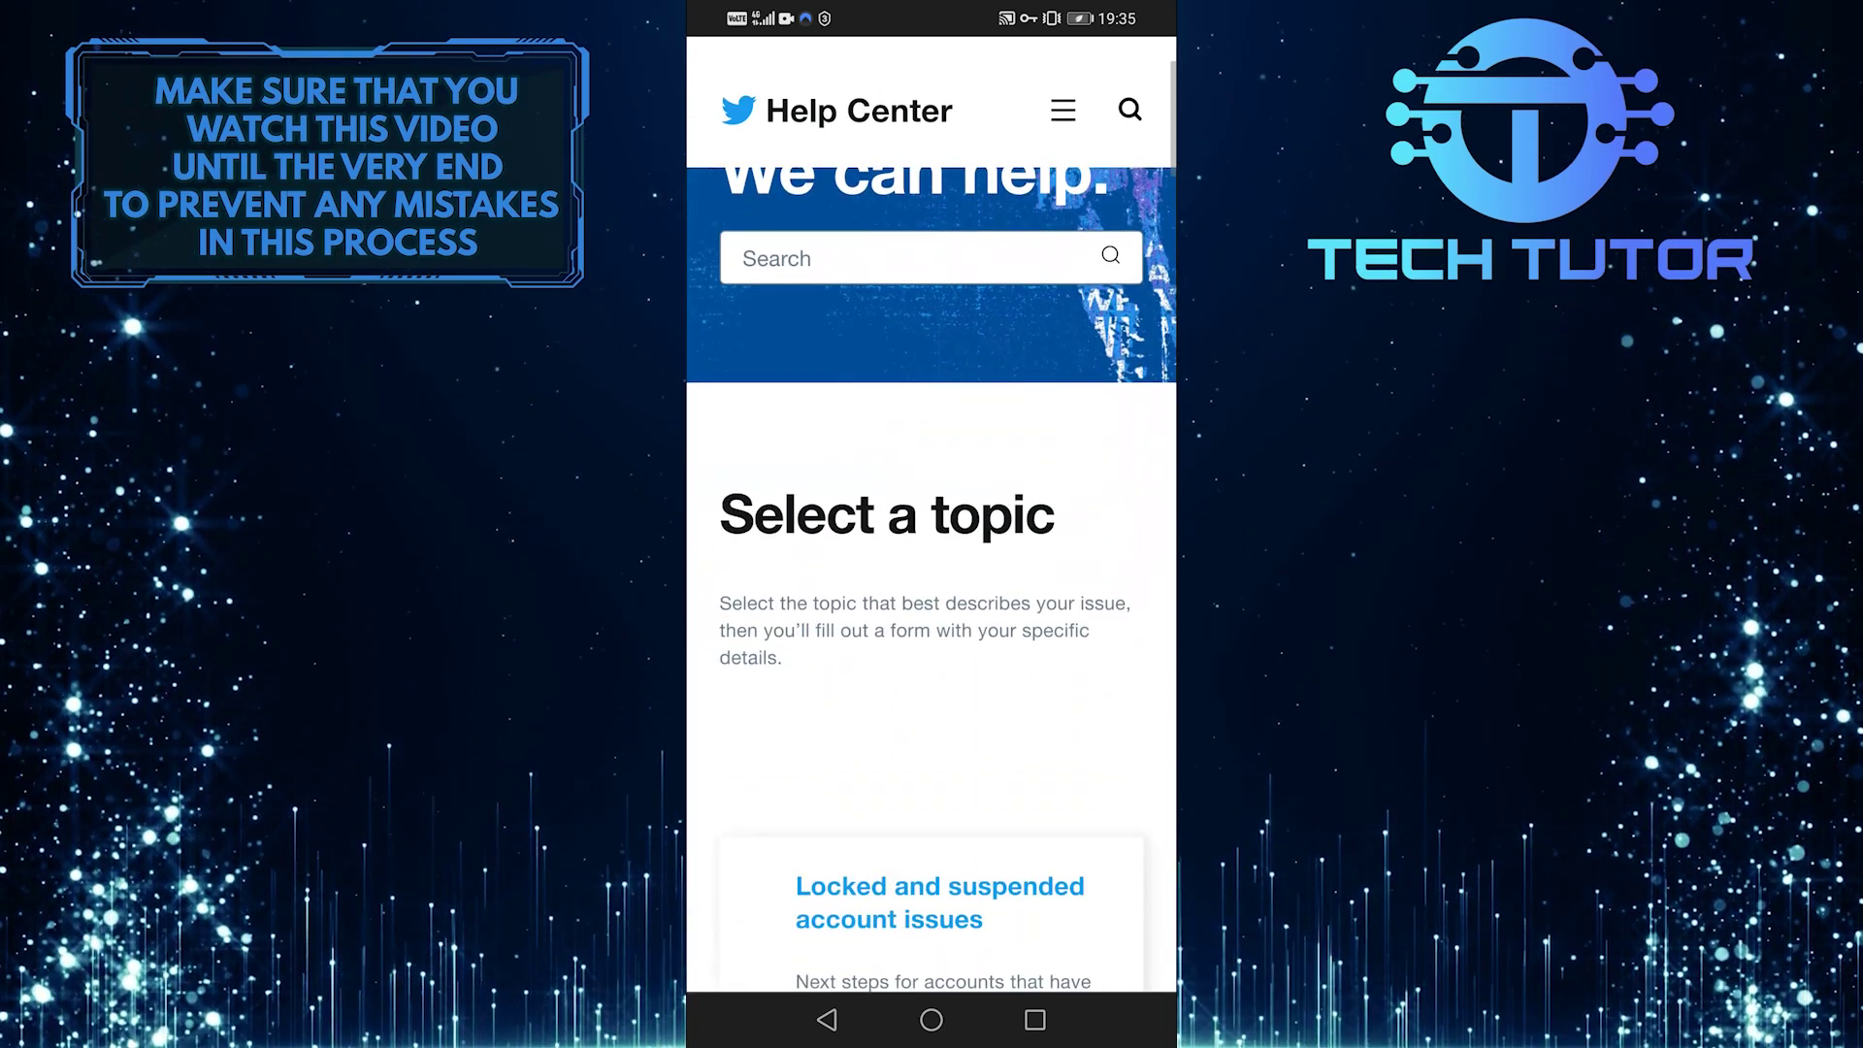
pyautogui.scroll(-4, 932, 583)
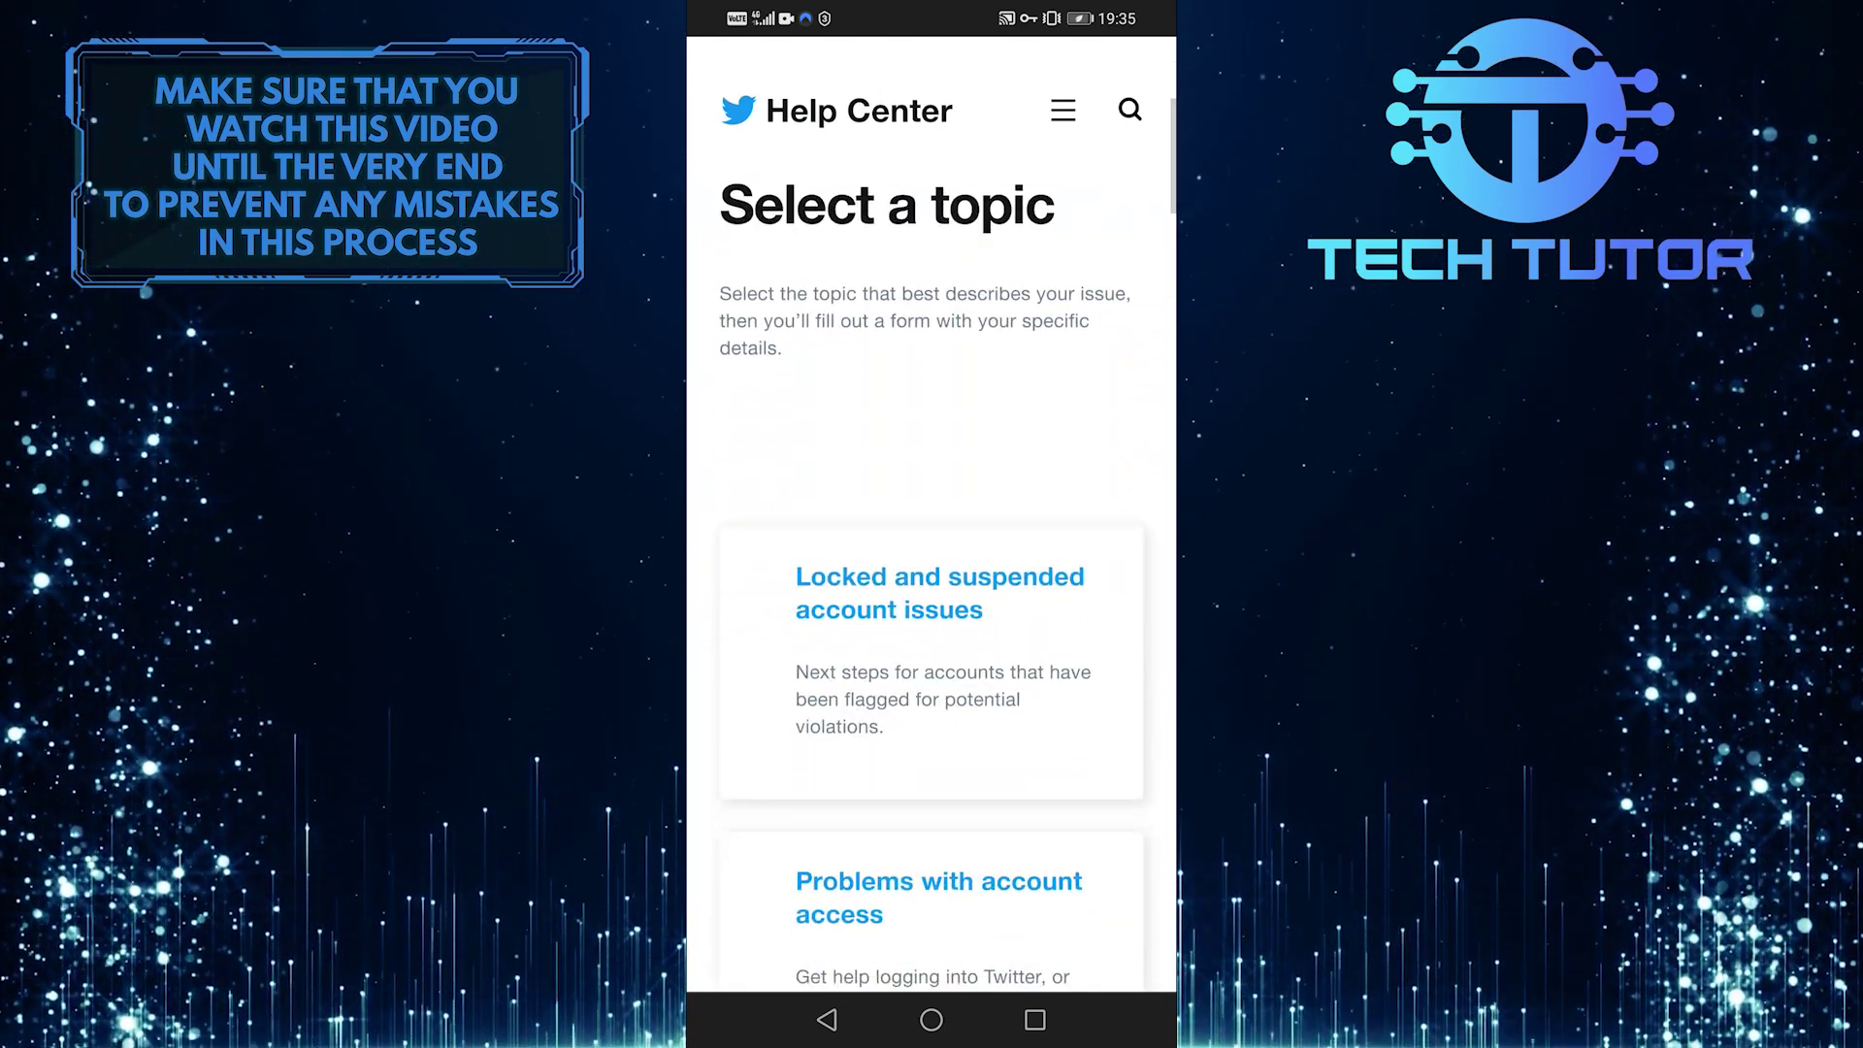
pyautogui.scroll(-2, 932, 582)
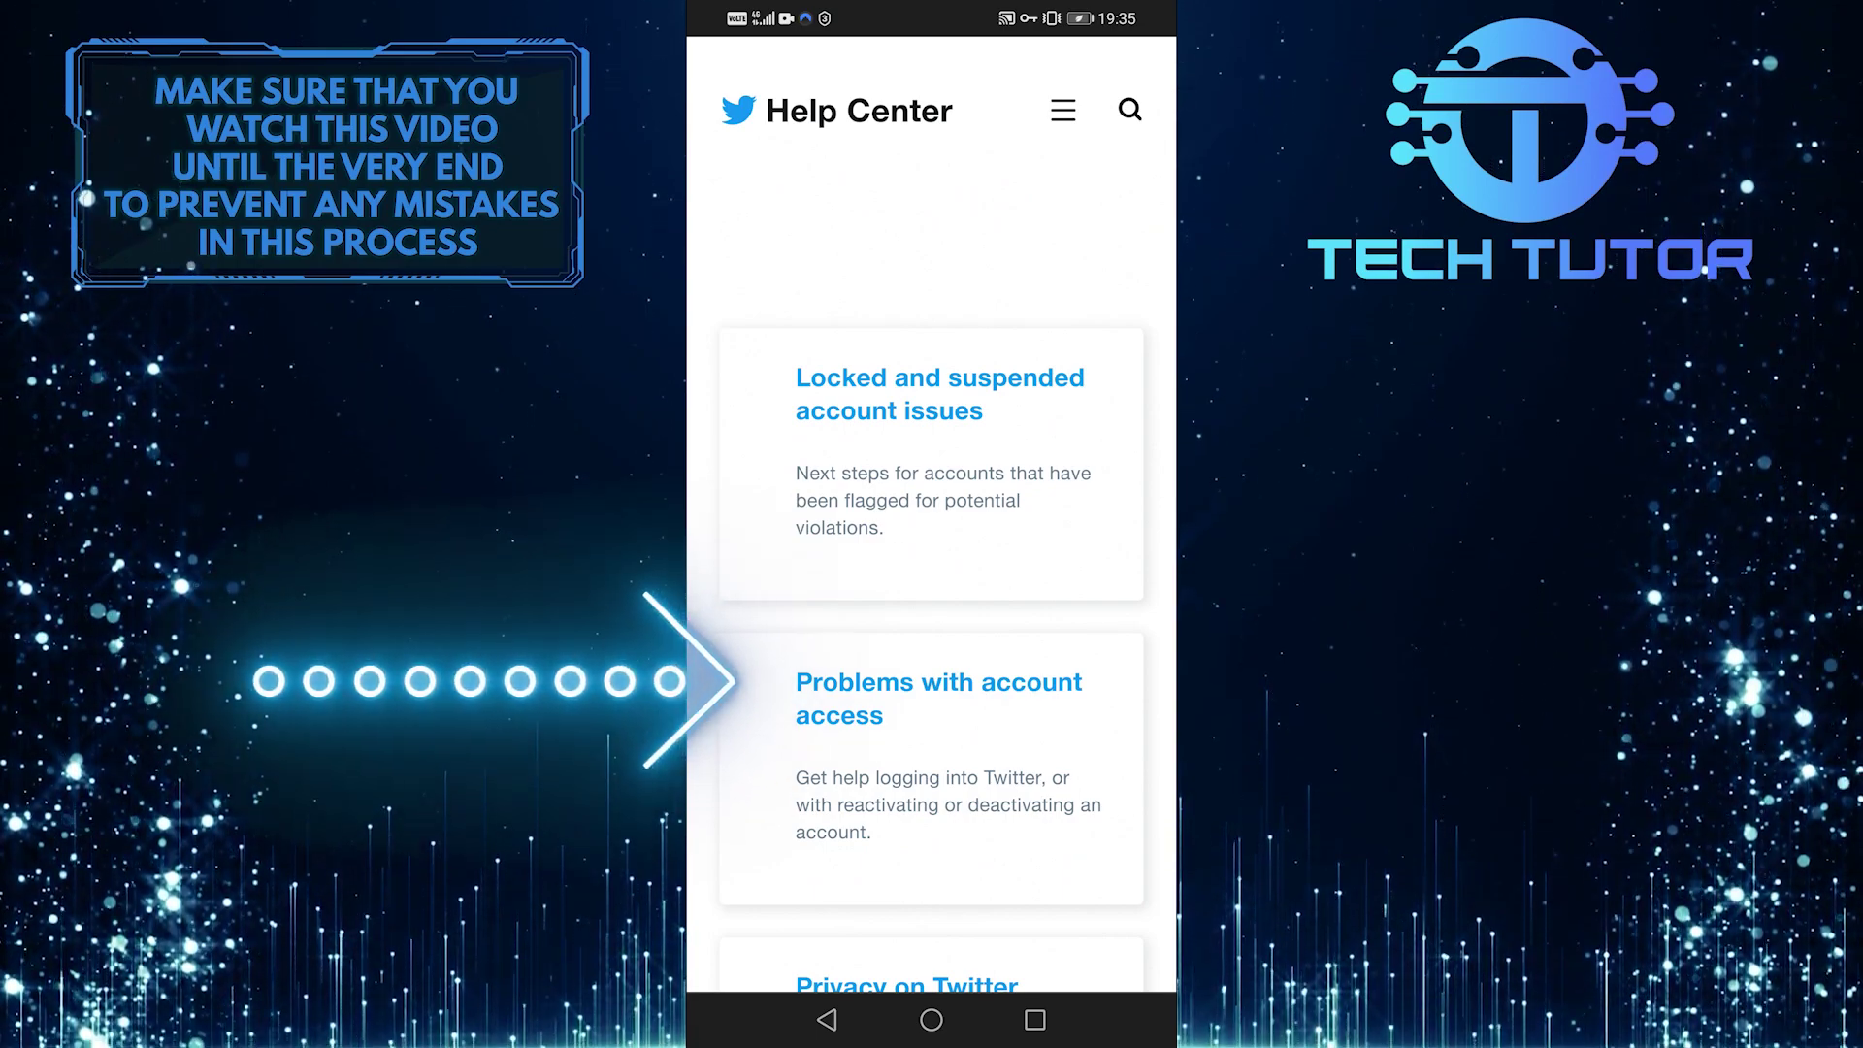
# - Start an account-access problem form and choose needing to regain account access
pyautogui.click(940, 699)
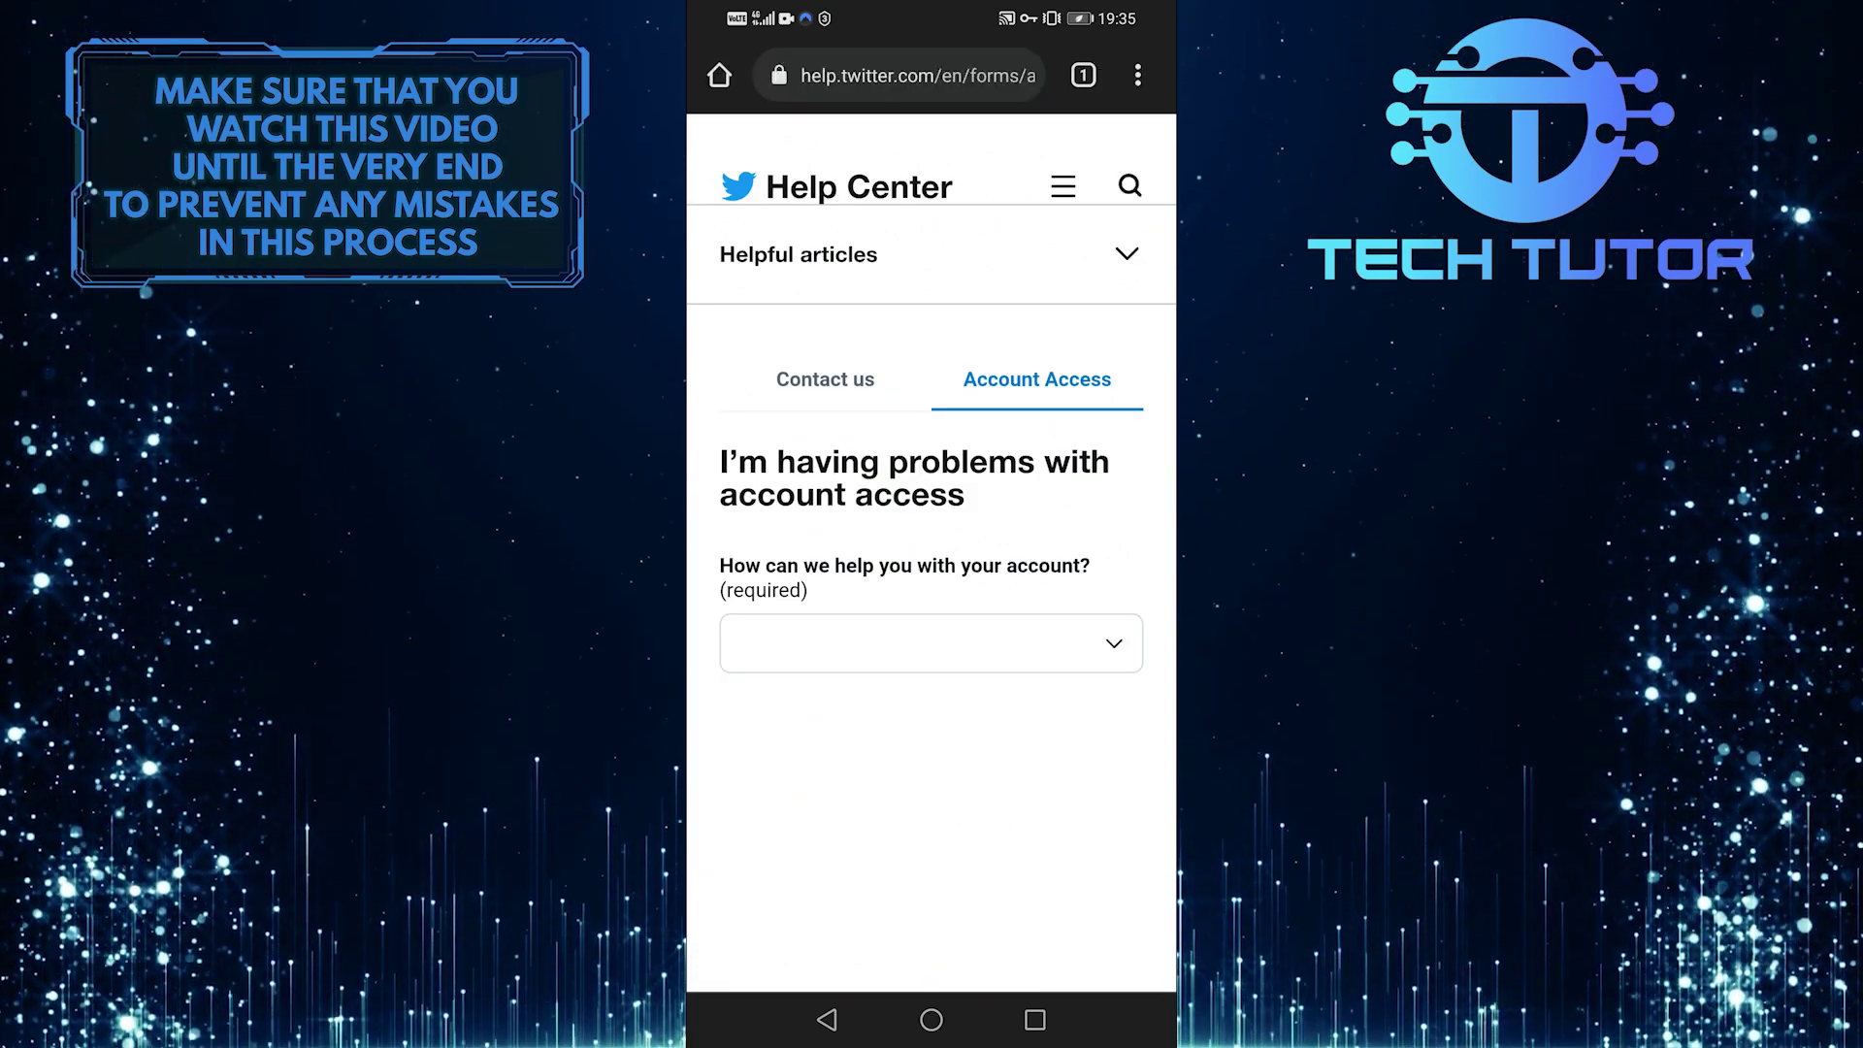
pyautogui.click(933, 642)
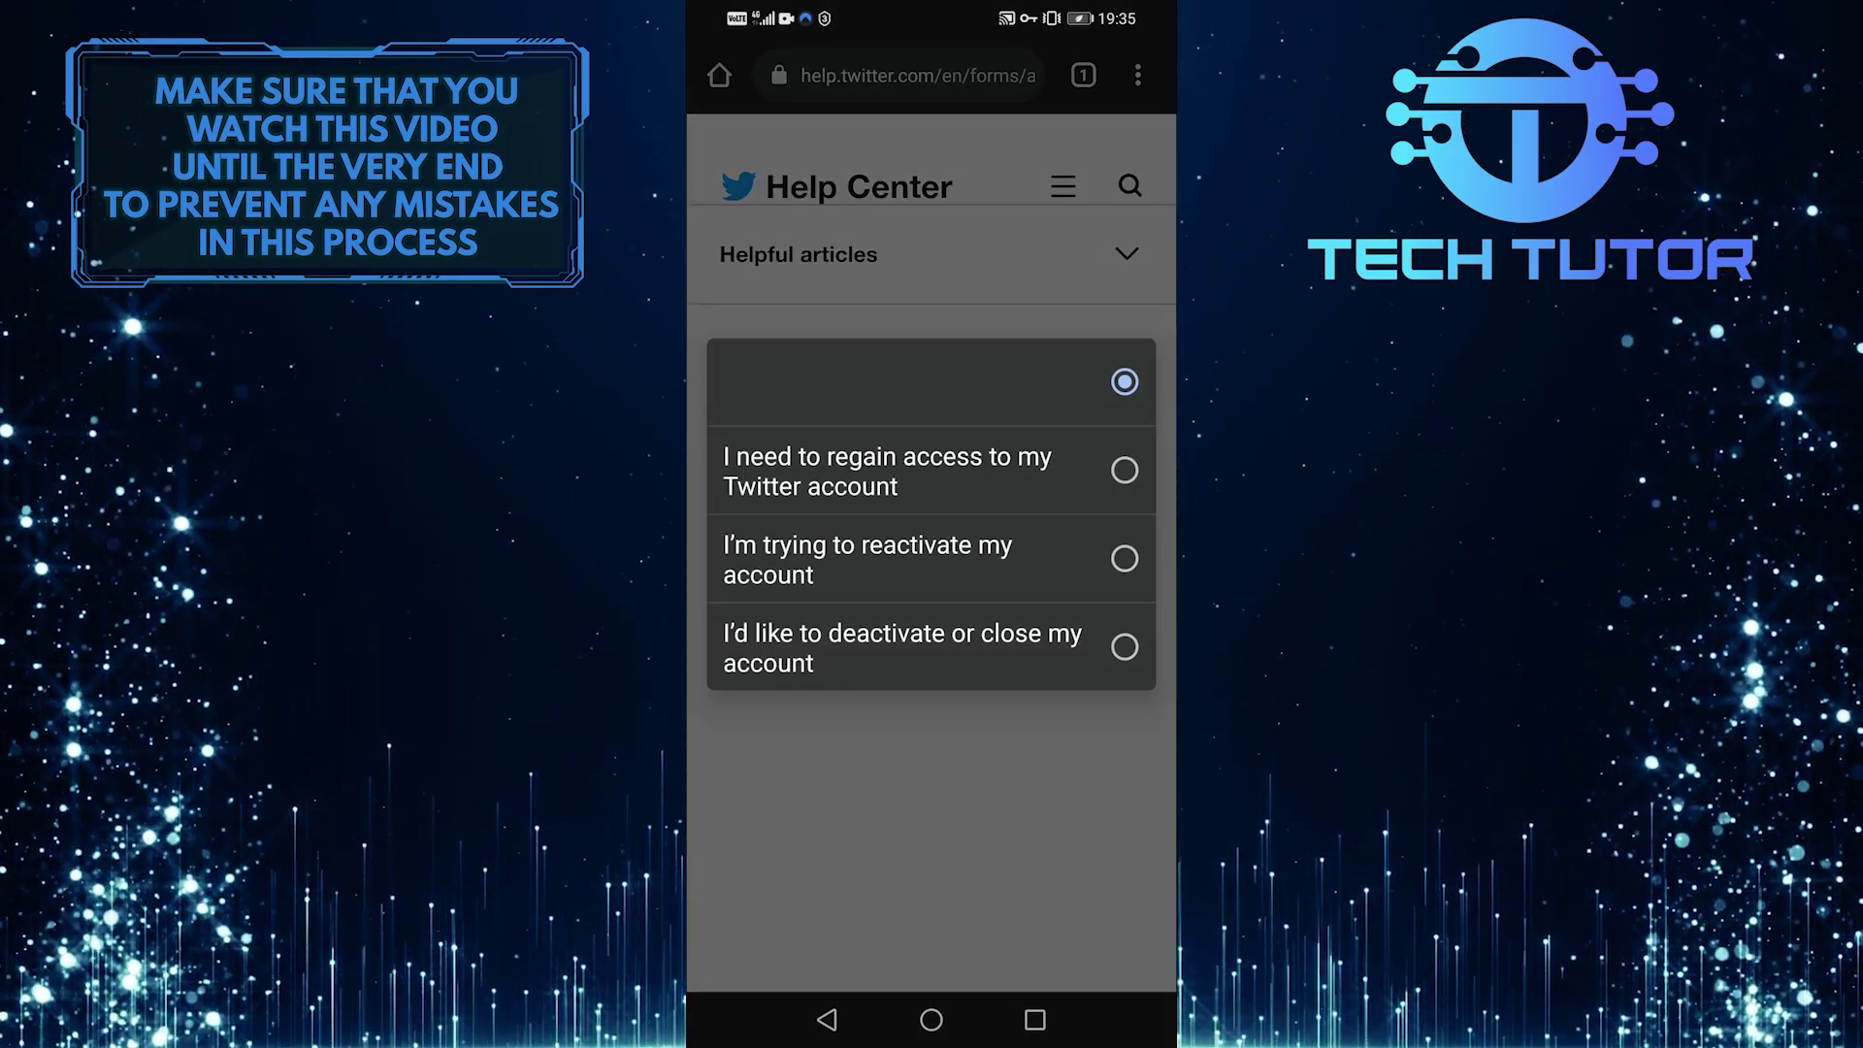
pyautogui.click(903, 471)
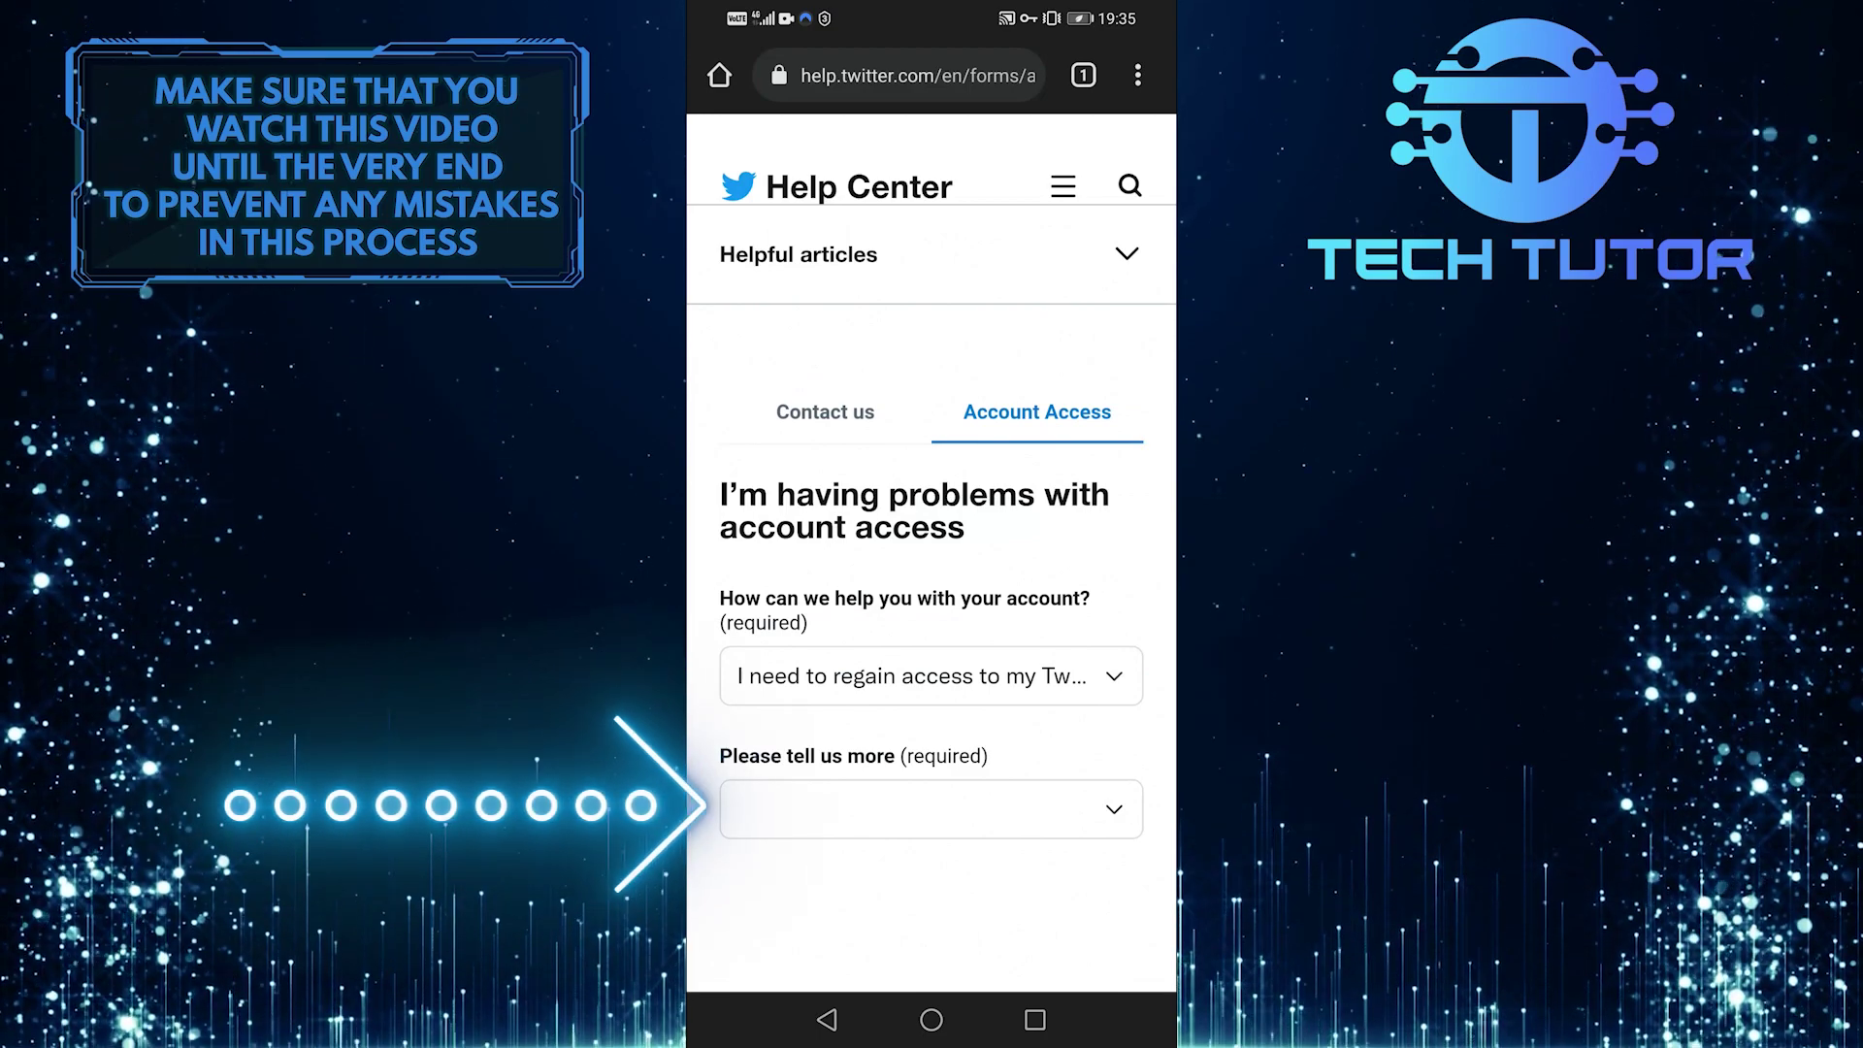
# - Specify a forgotten password on an account signed up with an email address
pyautogui.click(932, 810)
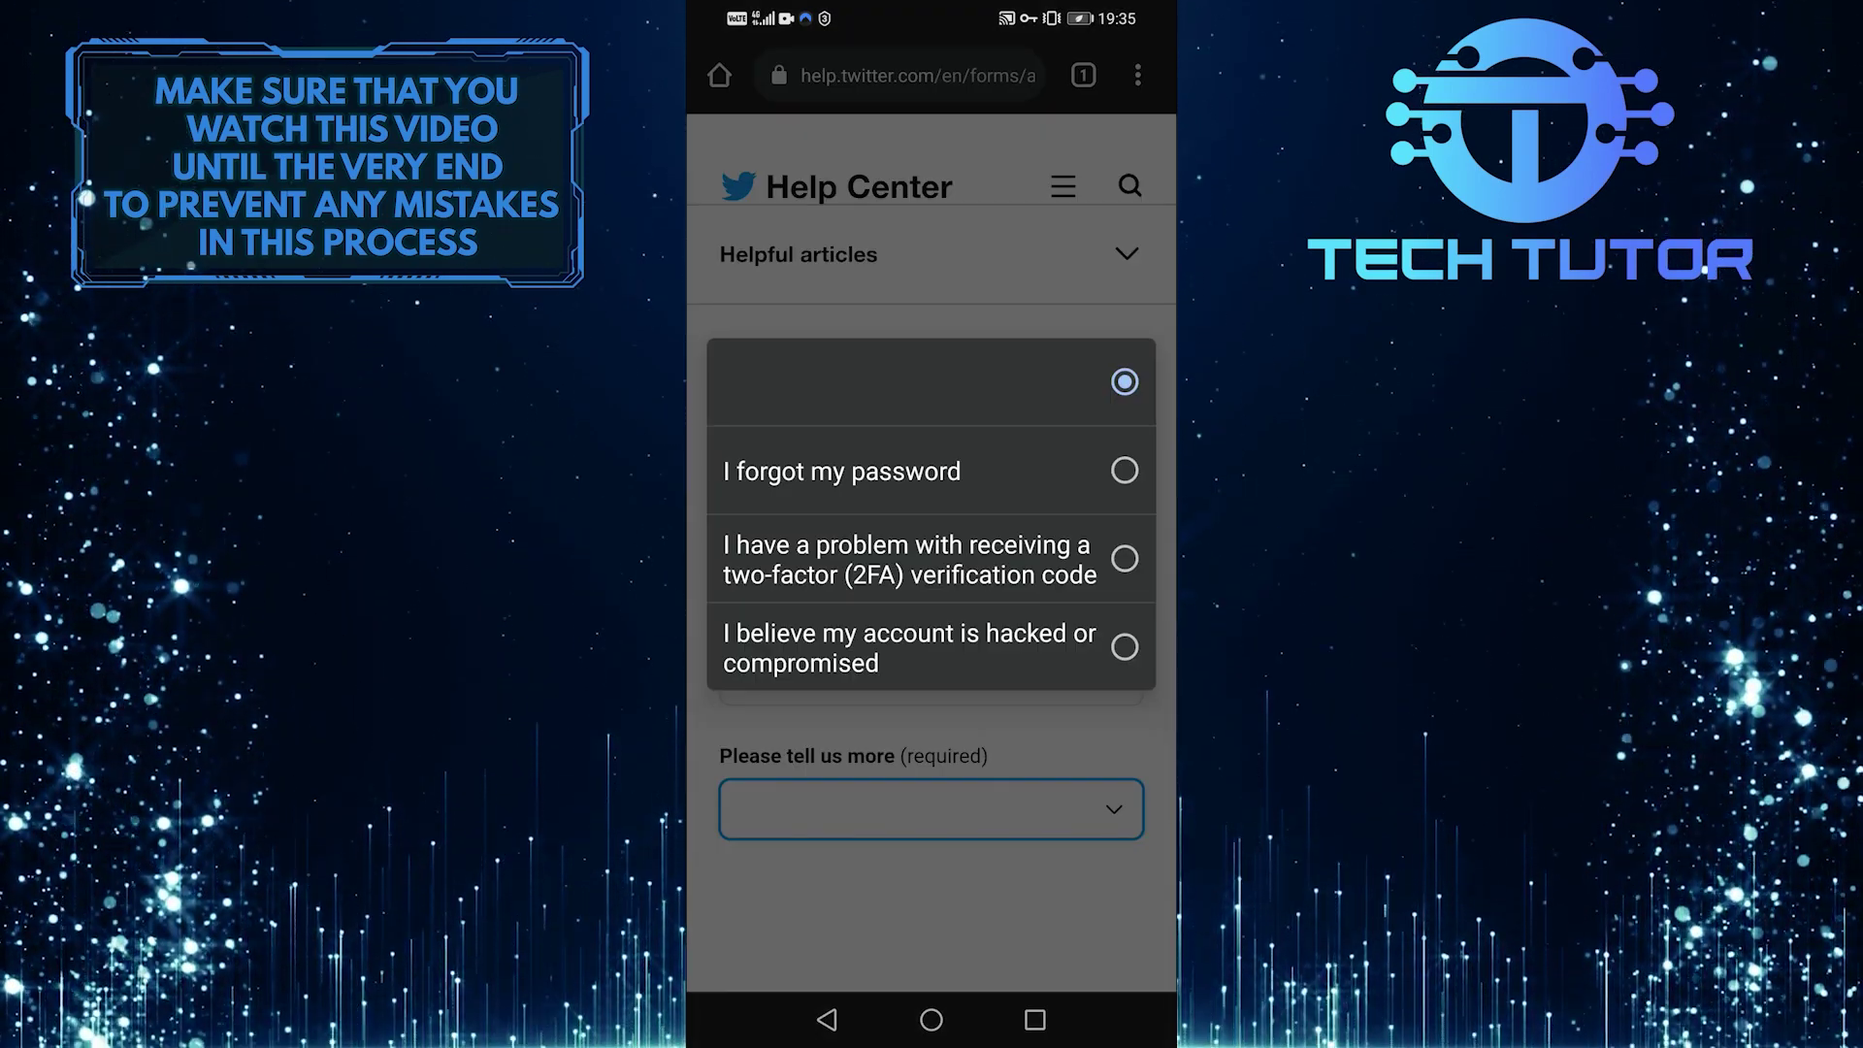
pyautogui.click(842, 471)
pyautogui.scroll(-3, 932, 582)
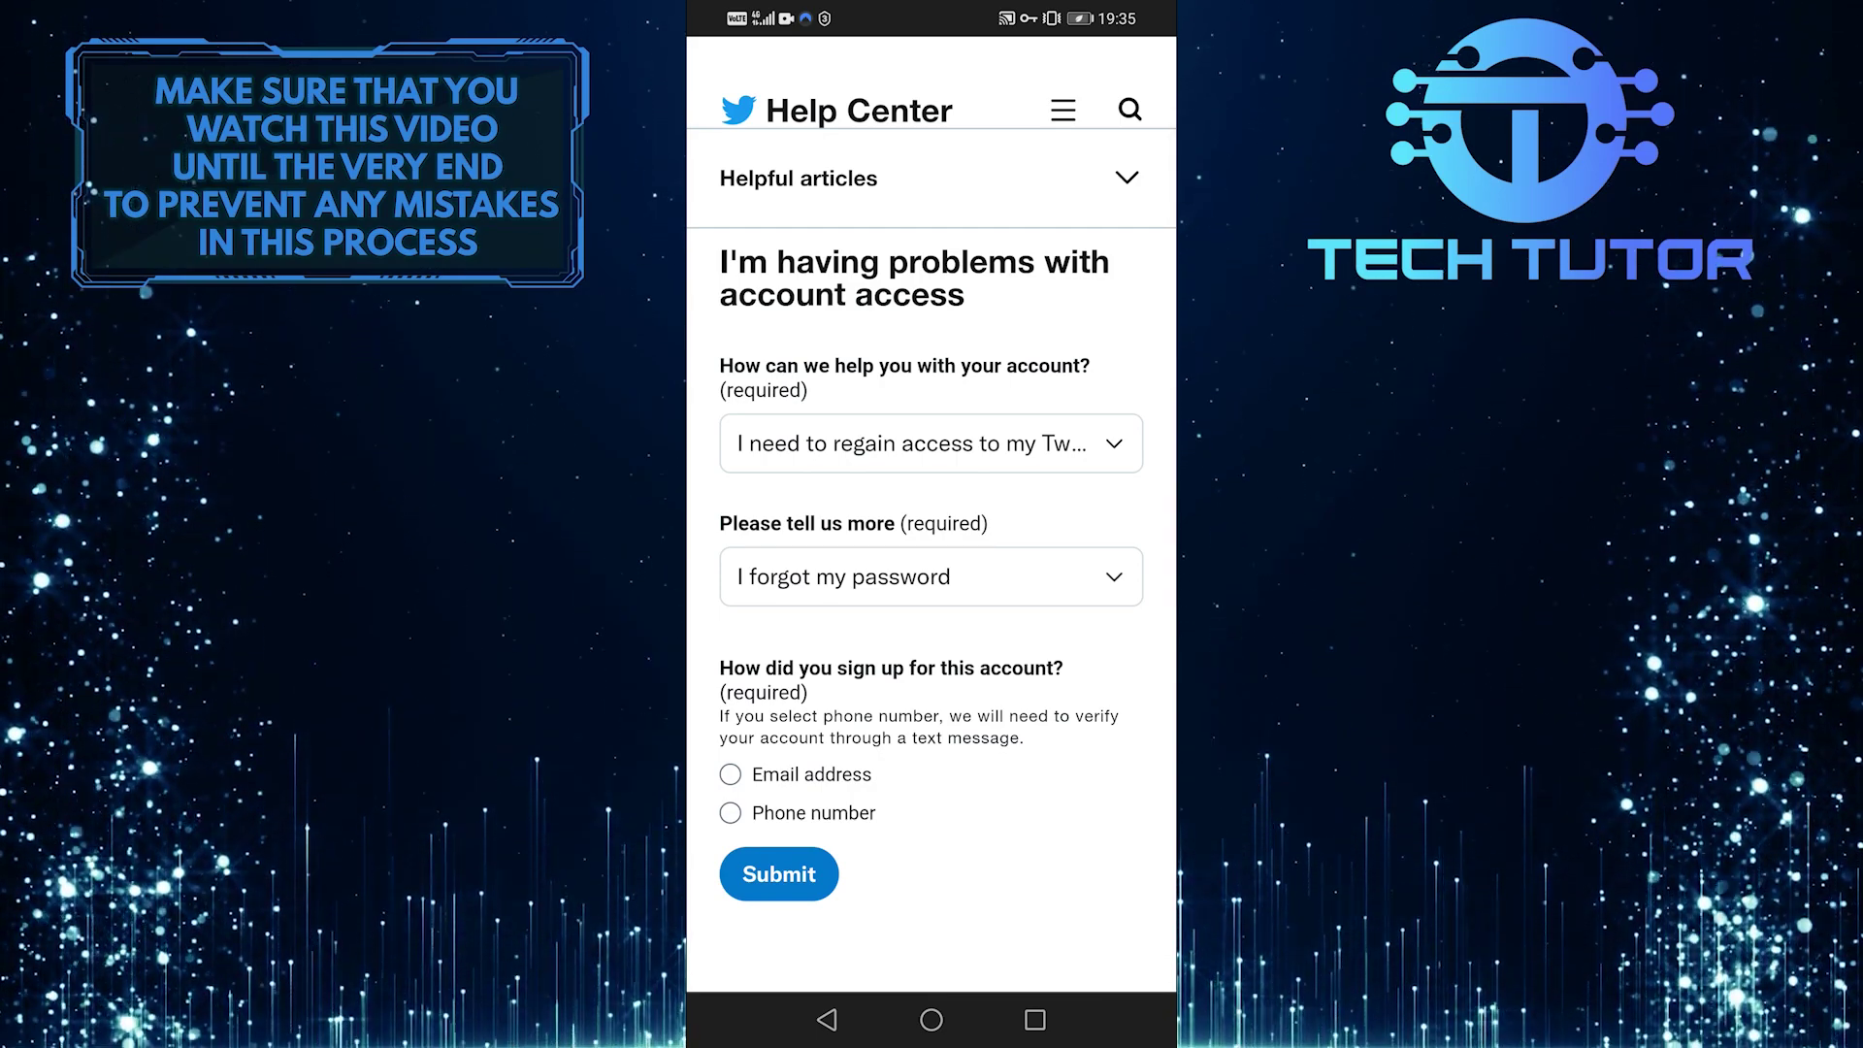
pyautogui.click(730, 774)
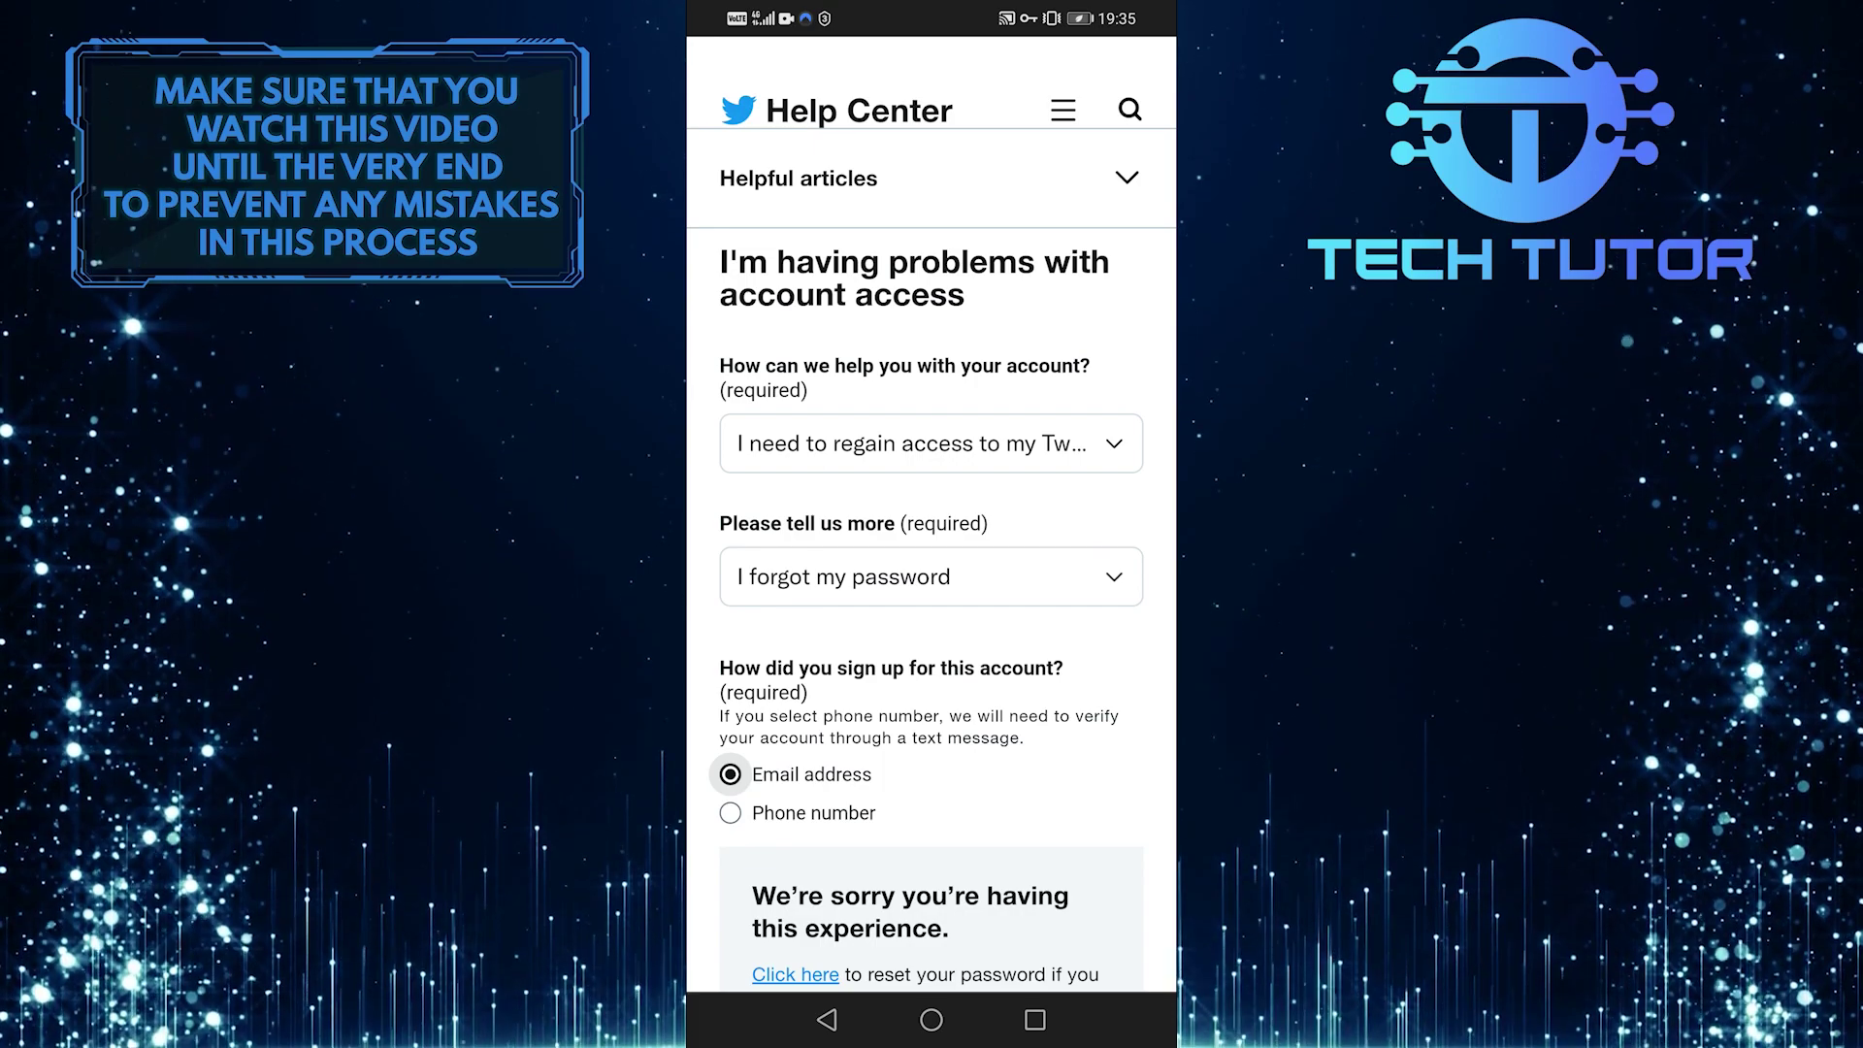
pyautogui.scroll(-5, 932, 582)
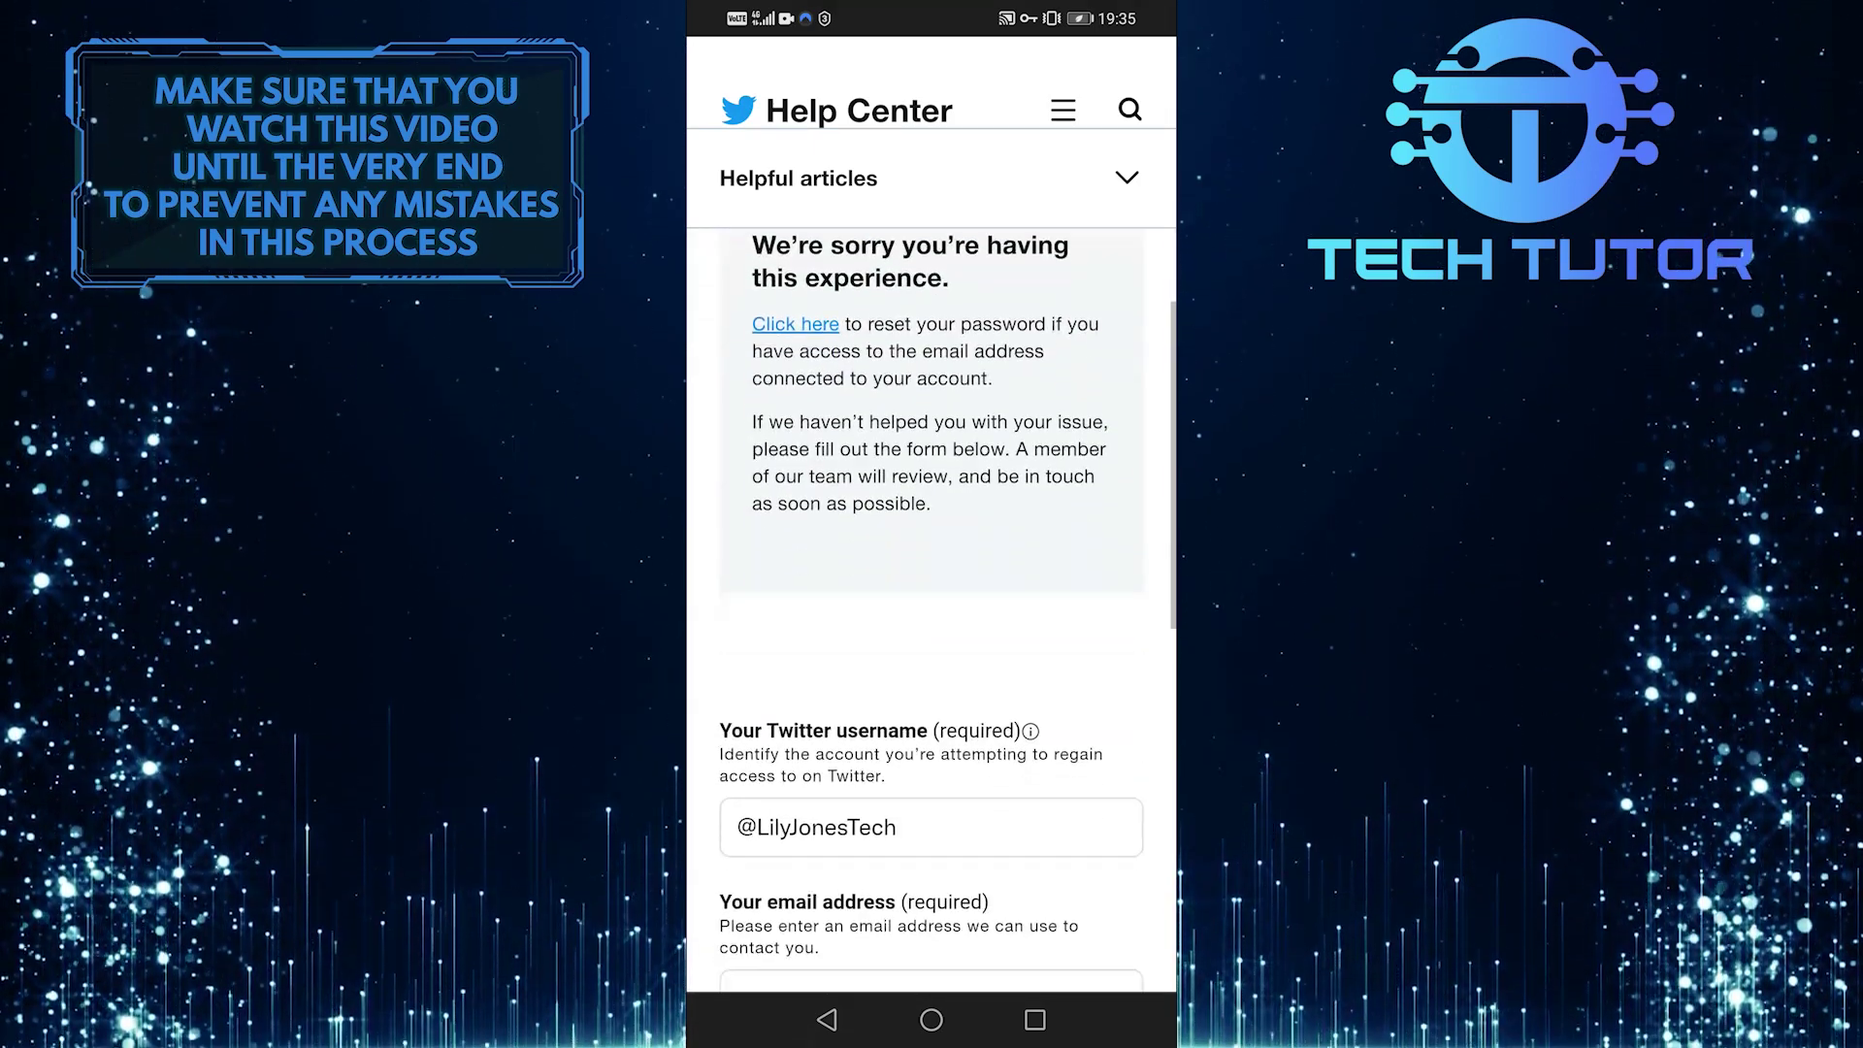
pyautogui.scroll(-5, 933, 612)
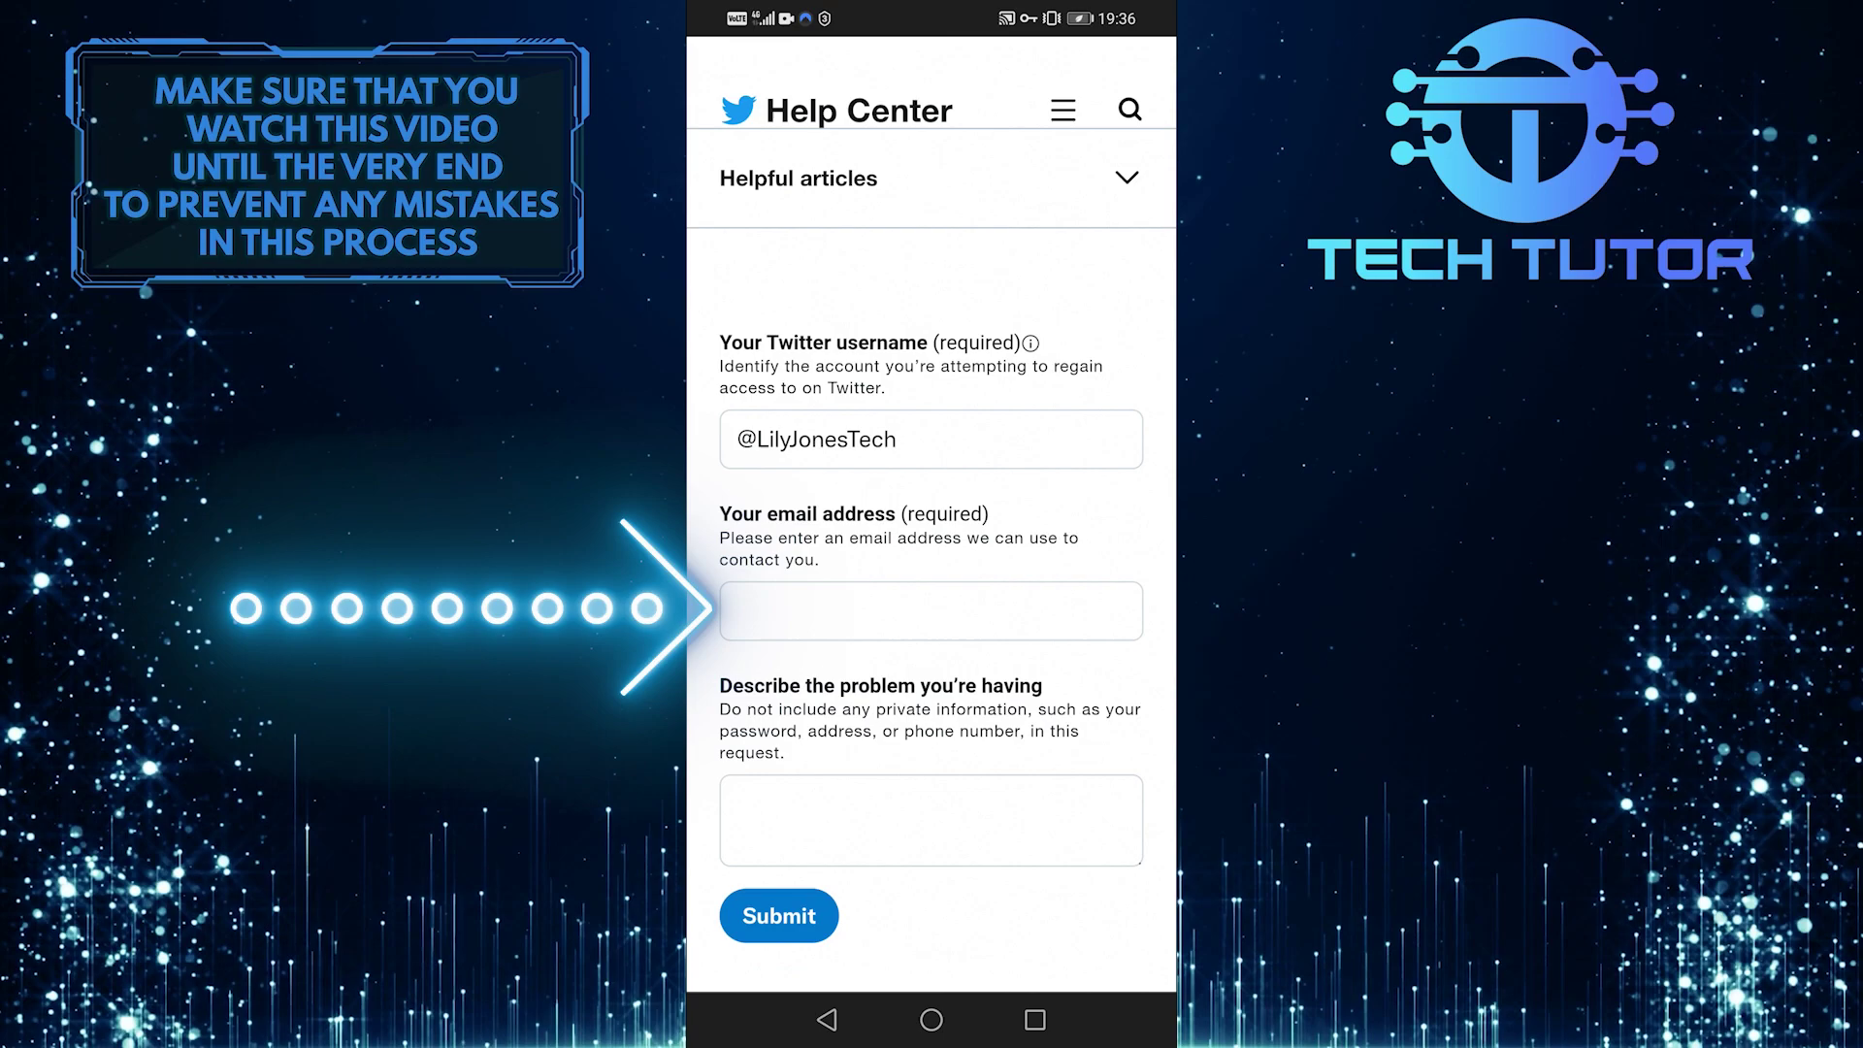
# - Enter the contact email address in the Your email address field
pyautogui.click(932, 611)
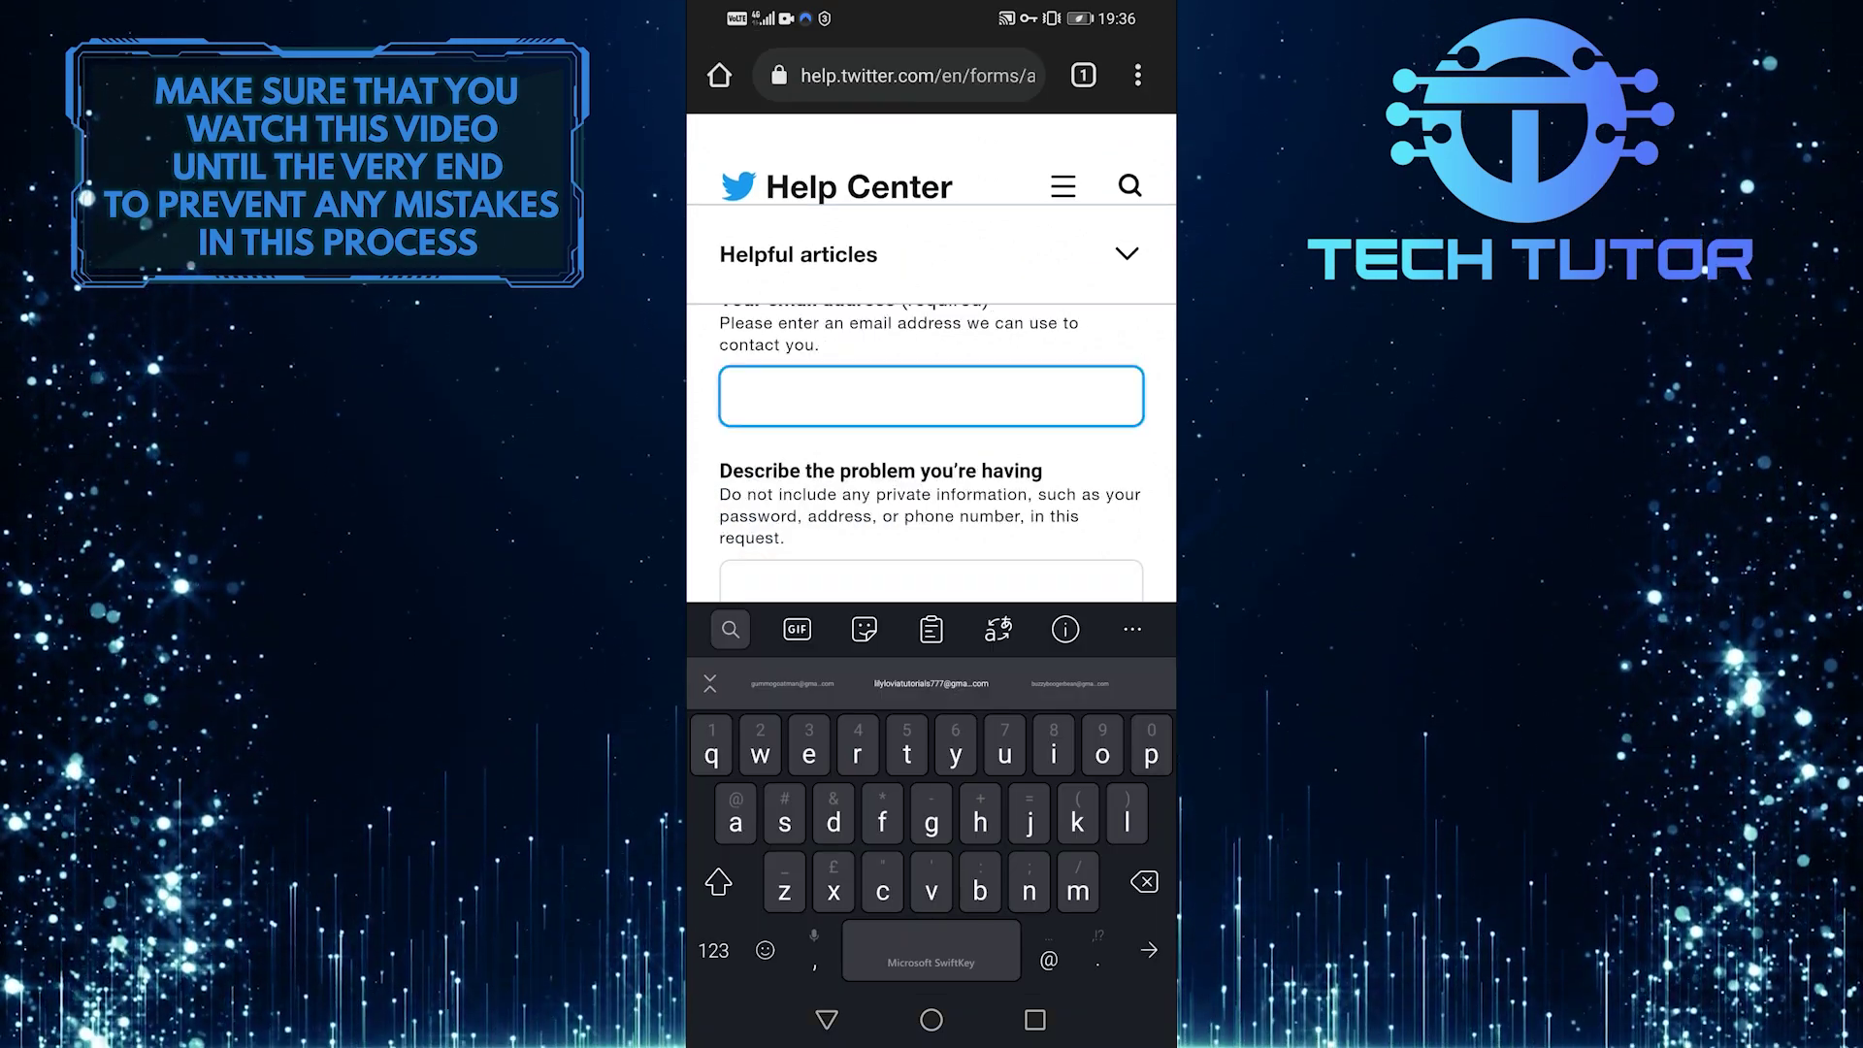
pyautogui.write('example@')
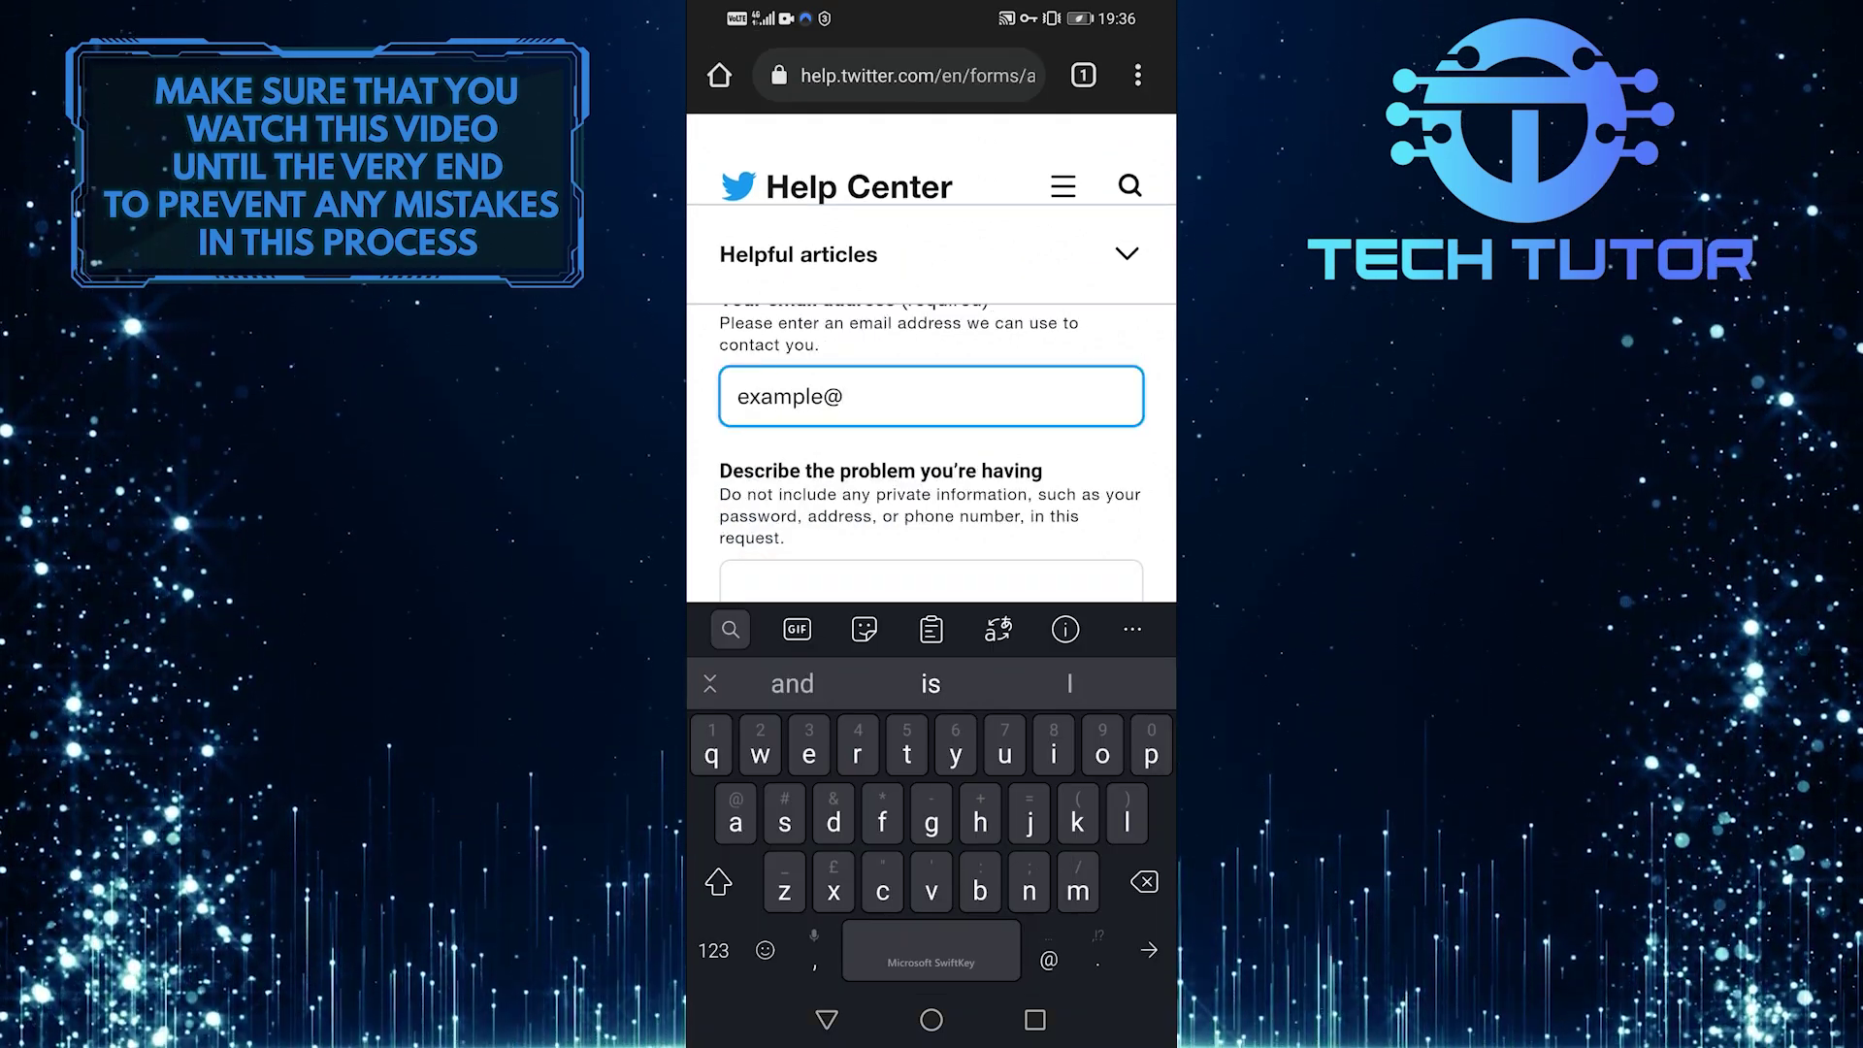
pyautogui.write('gmail.com')
pyautogui.press('Escape')
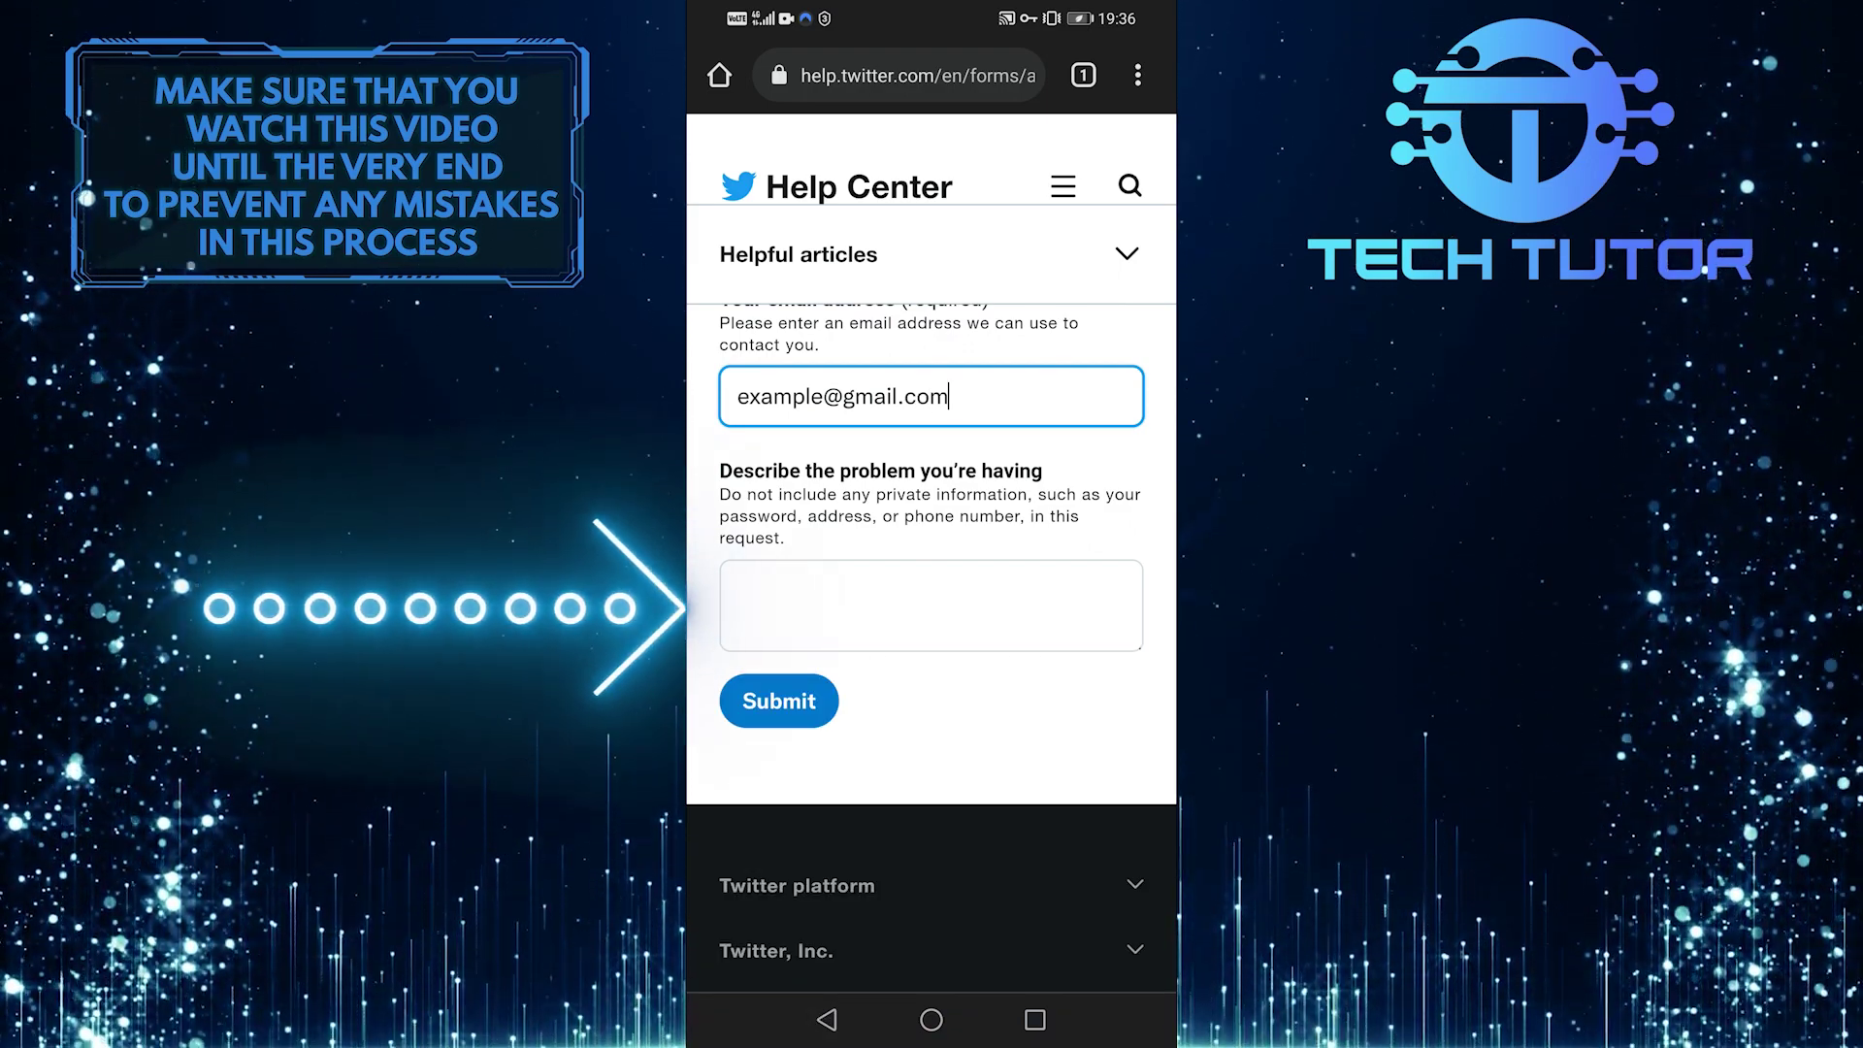
# - Describe the problem as "I can't log in." leaving the form ready to submit
pyautogui.click(932, 605)
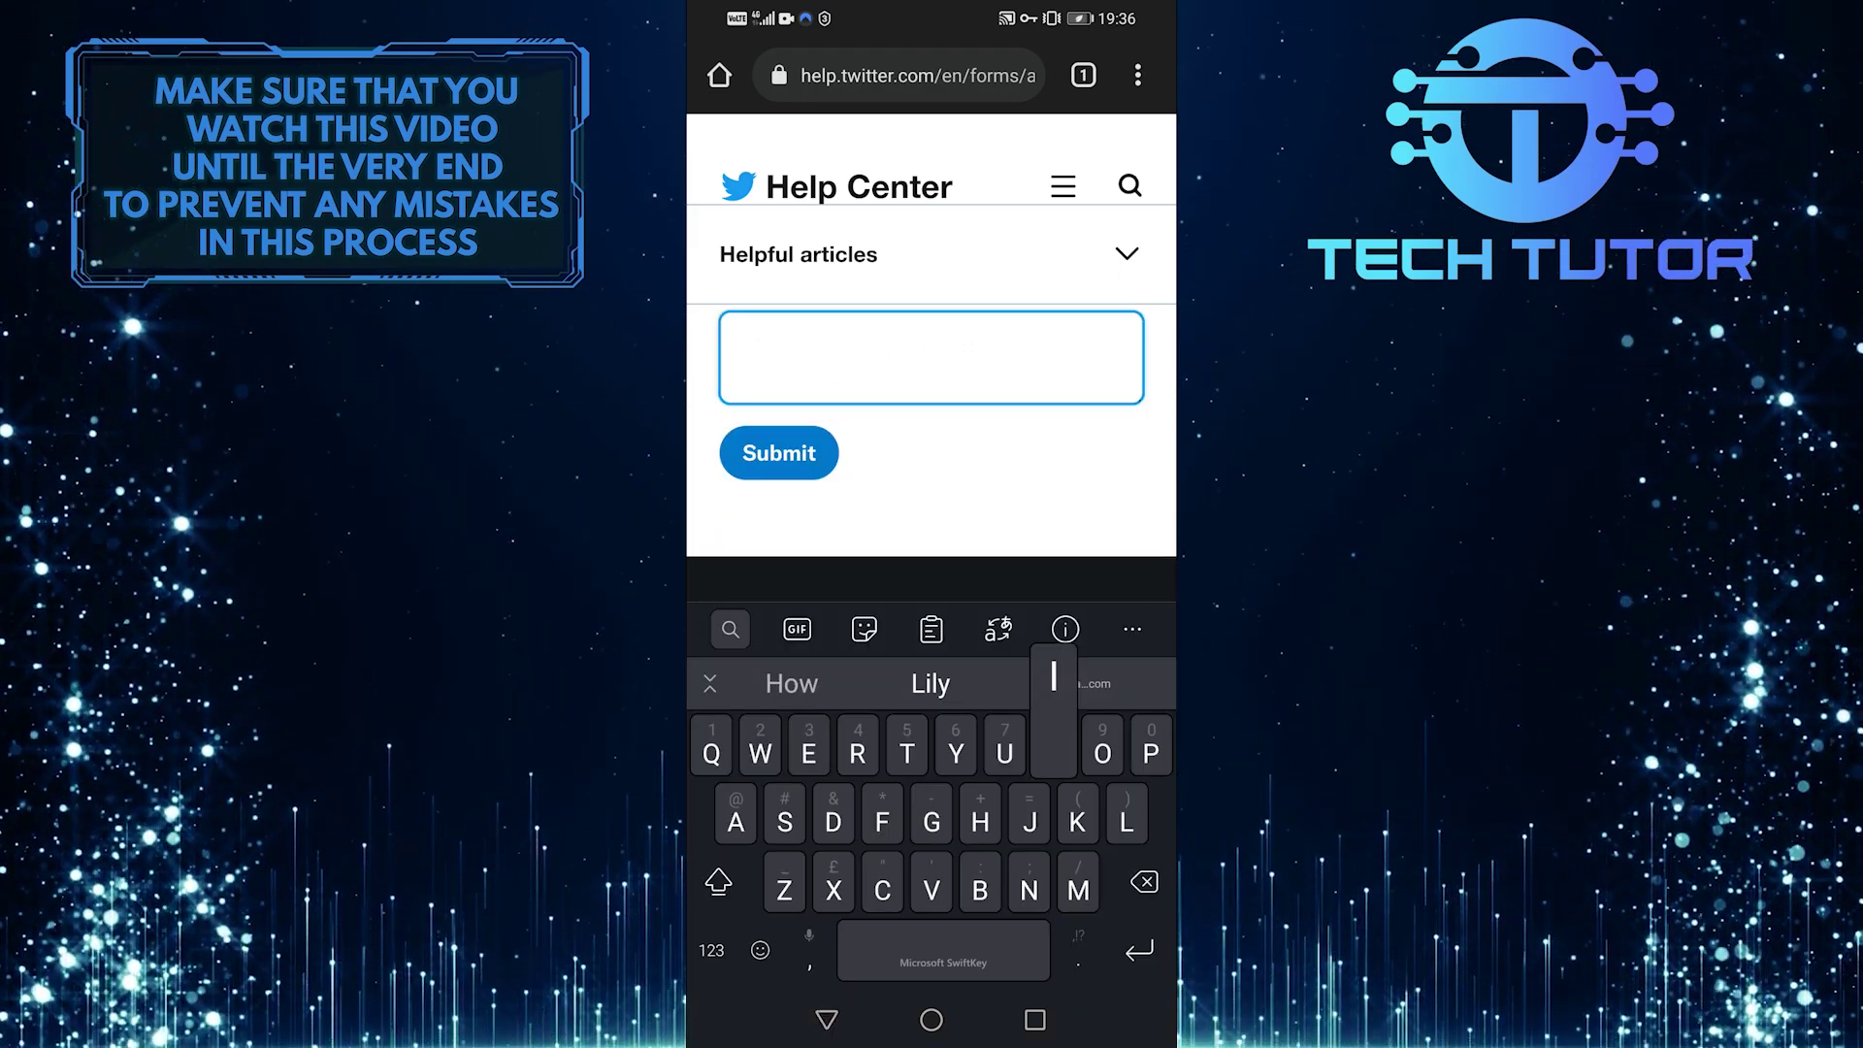
pyautogui.write("I can't ")
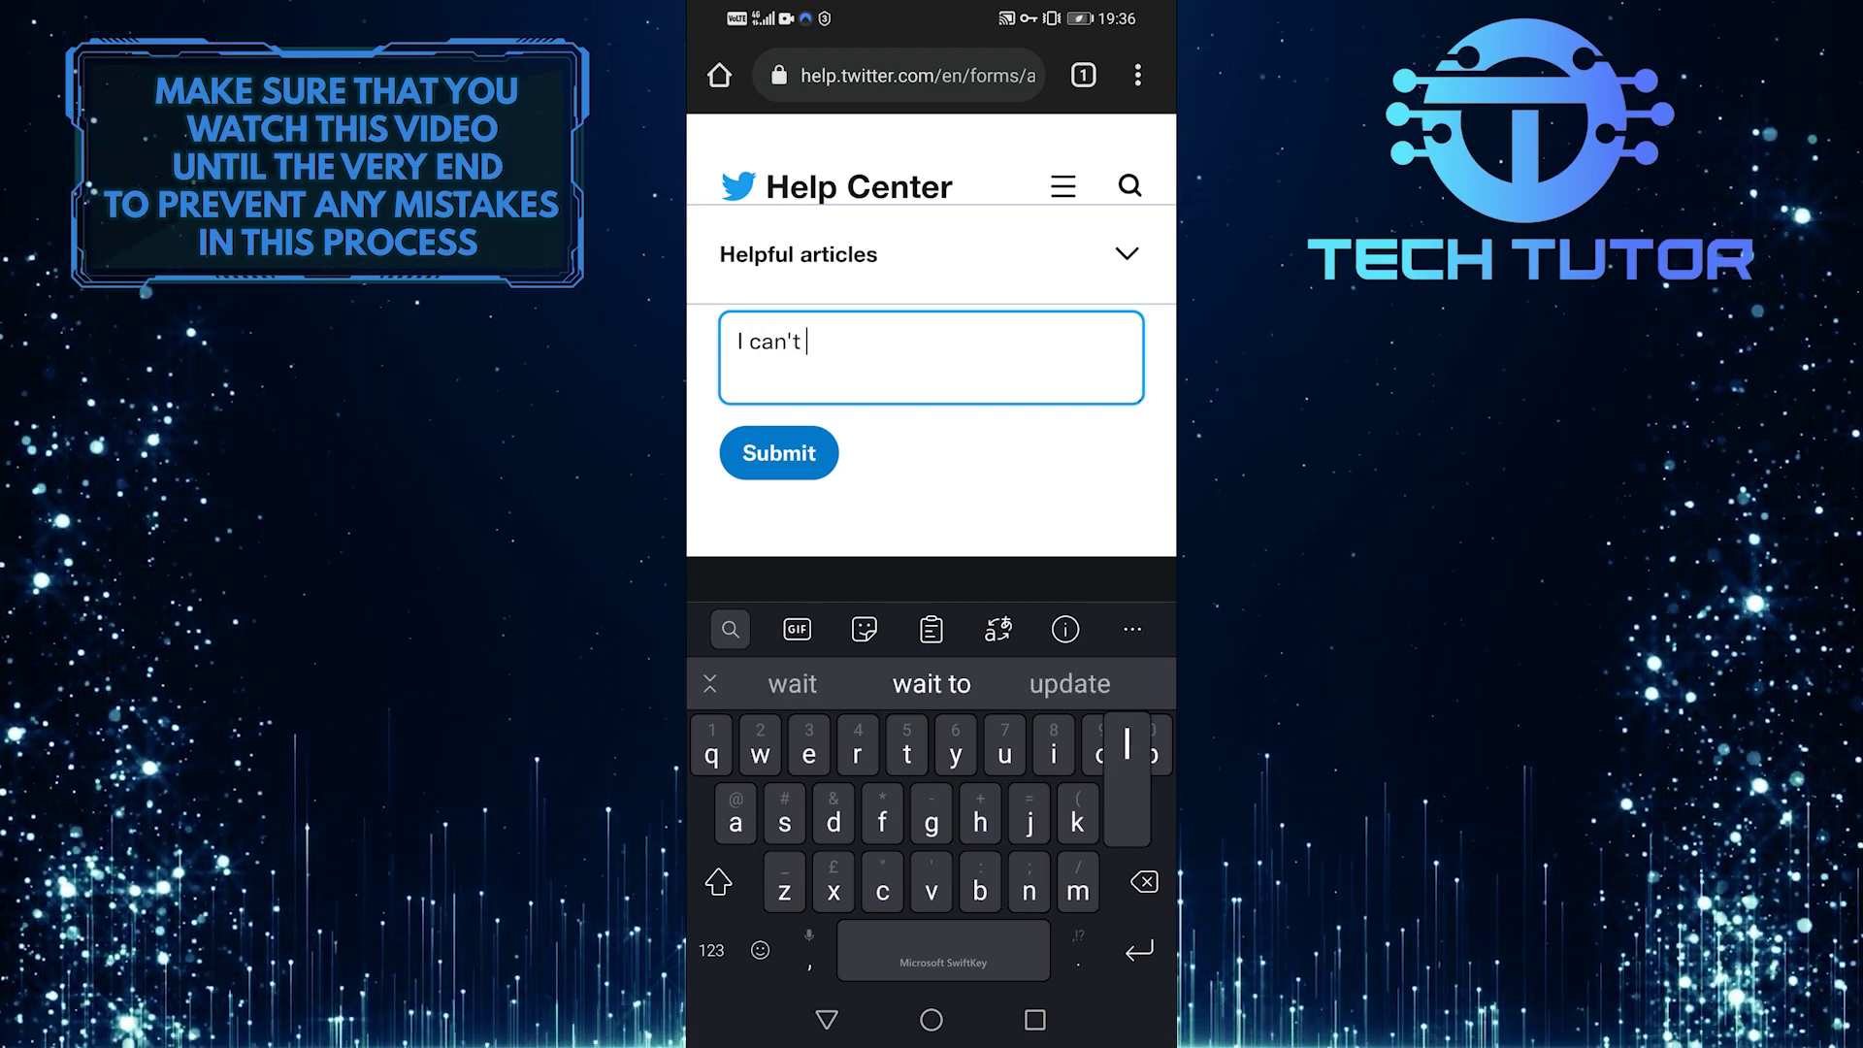
pyautogui.write('log in')
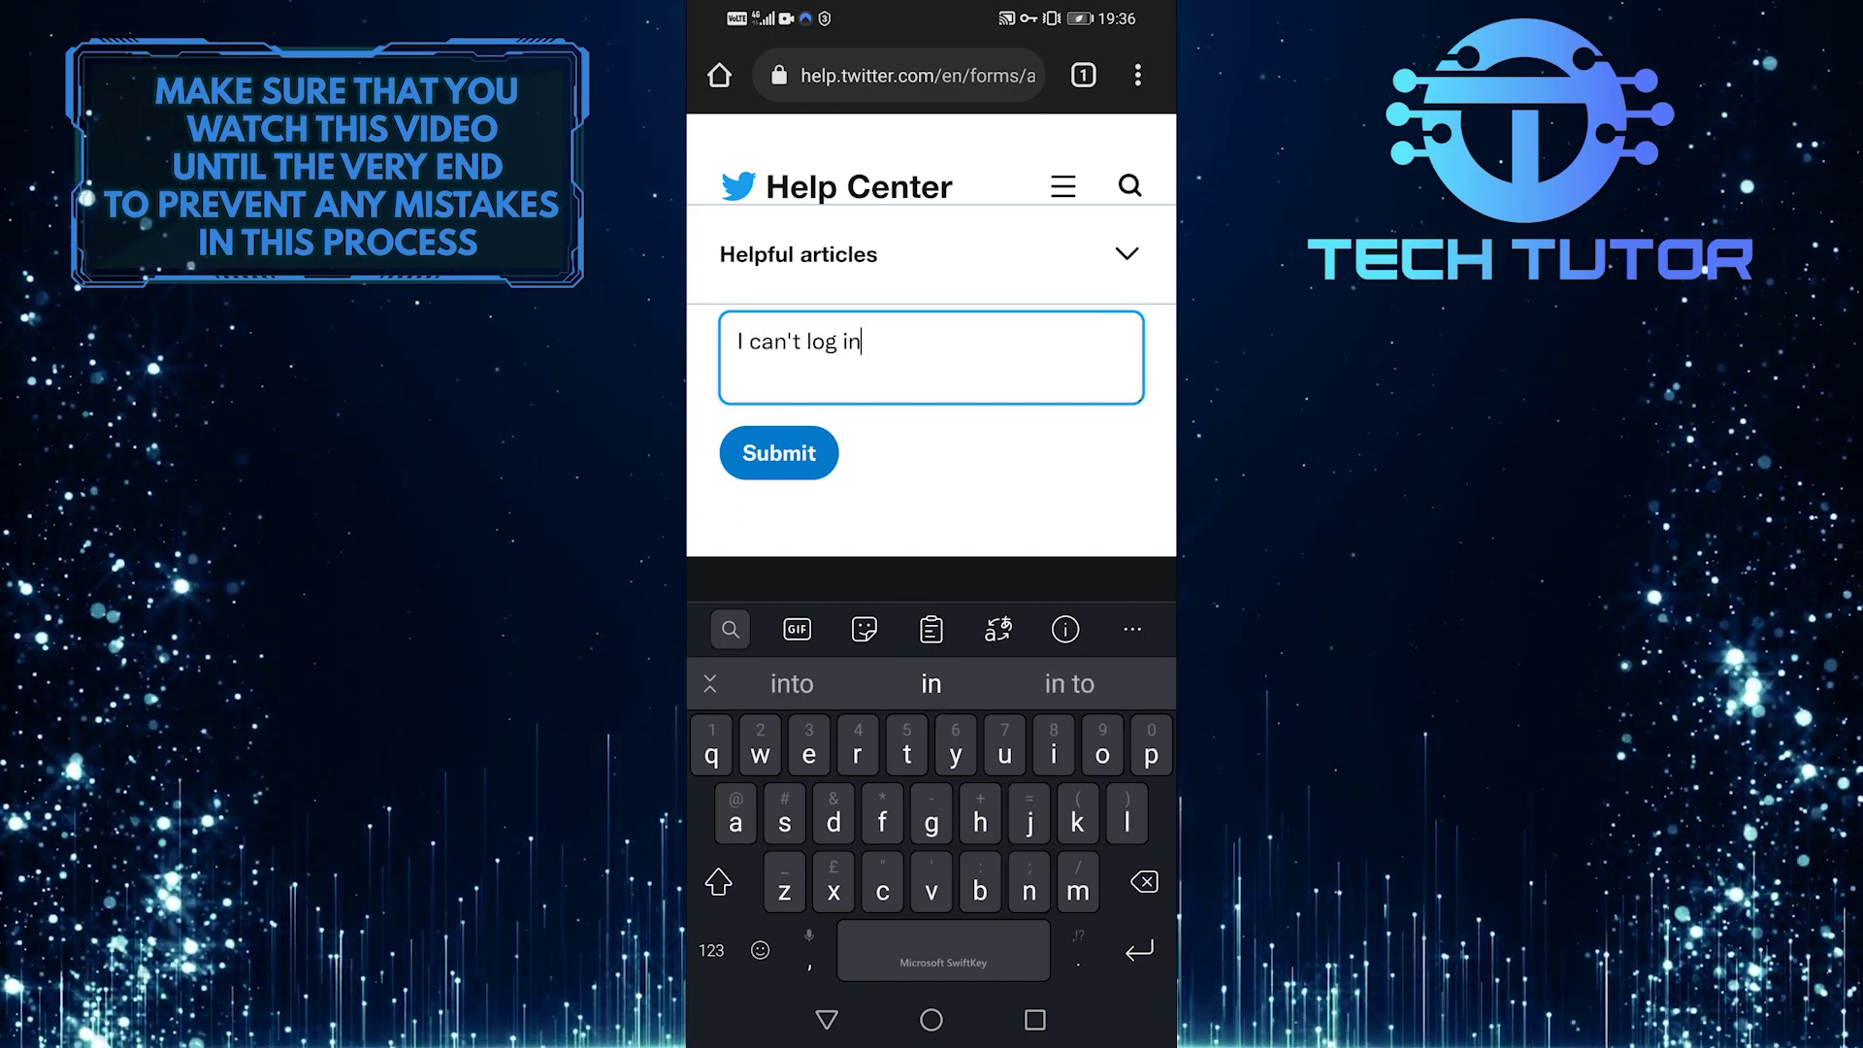
pyautogui.write('.')
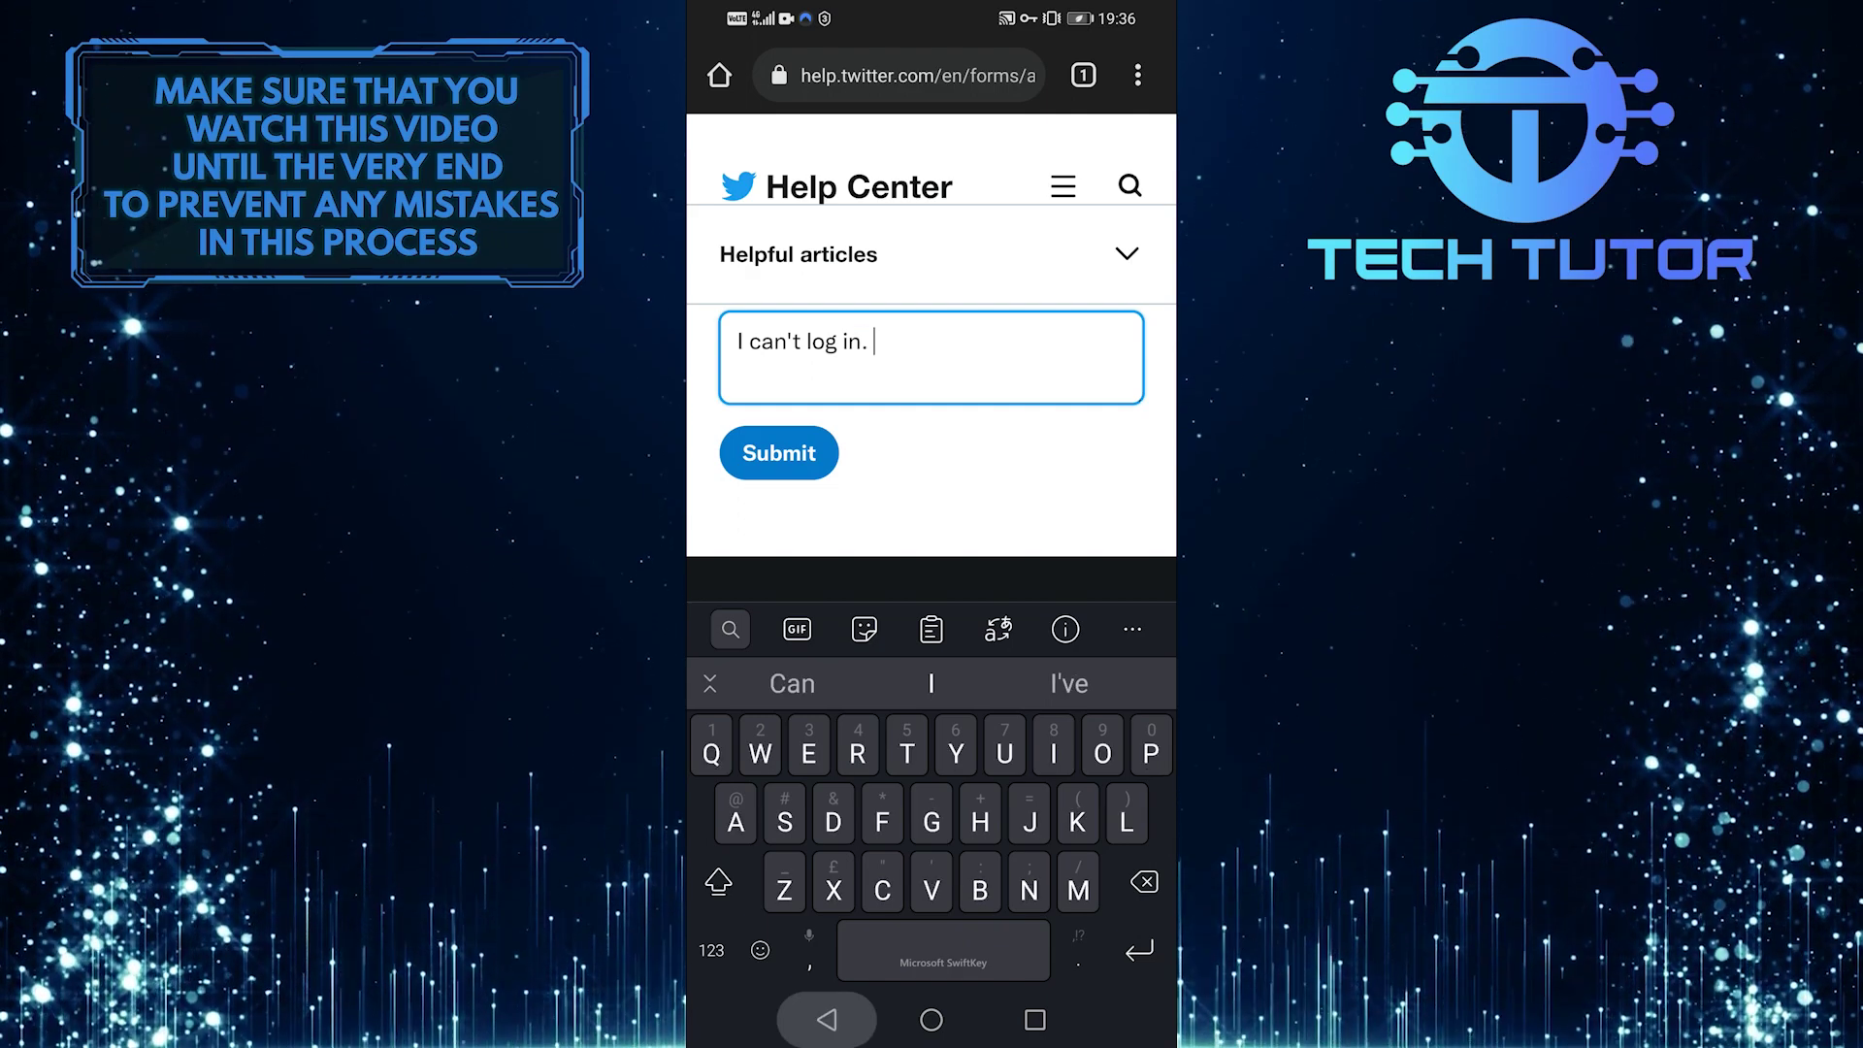
pyautogui.click(827, 1019)
pyautogui.scroll(5, 931, 649)
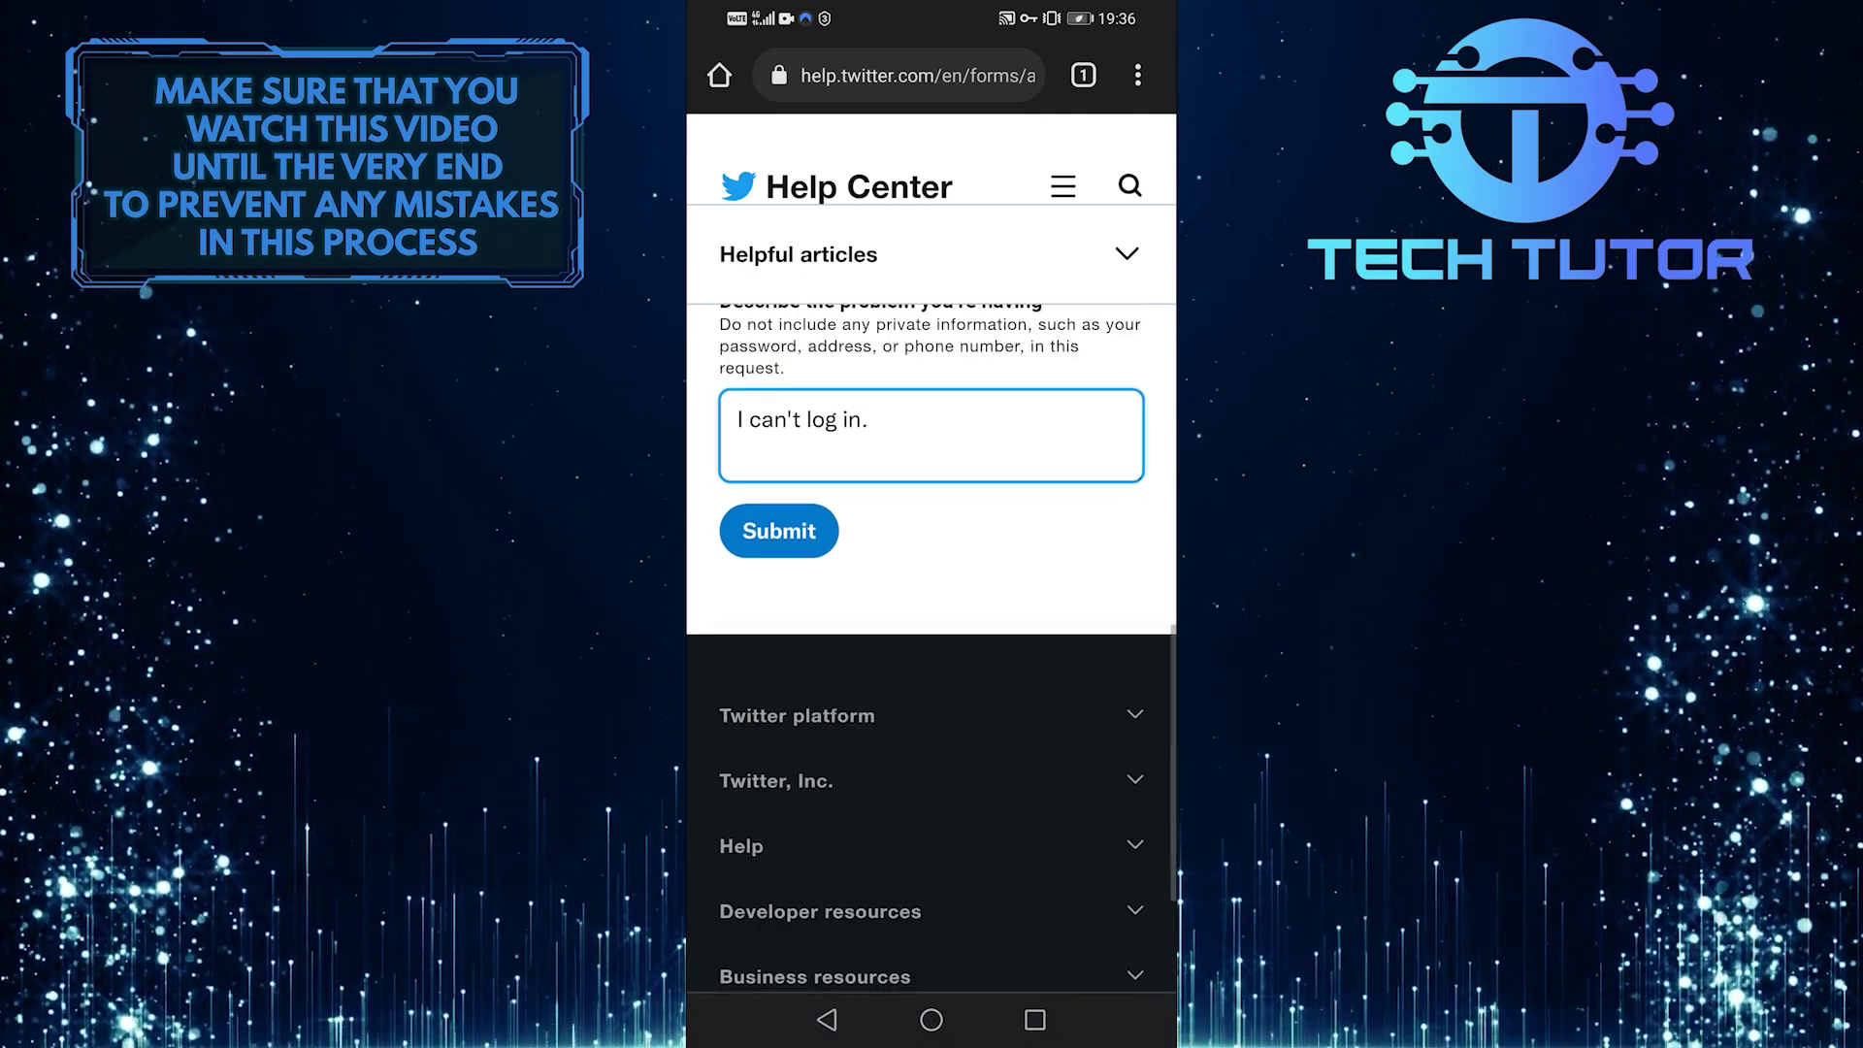